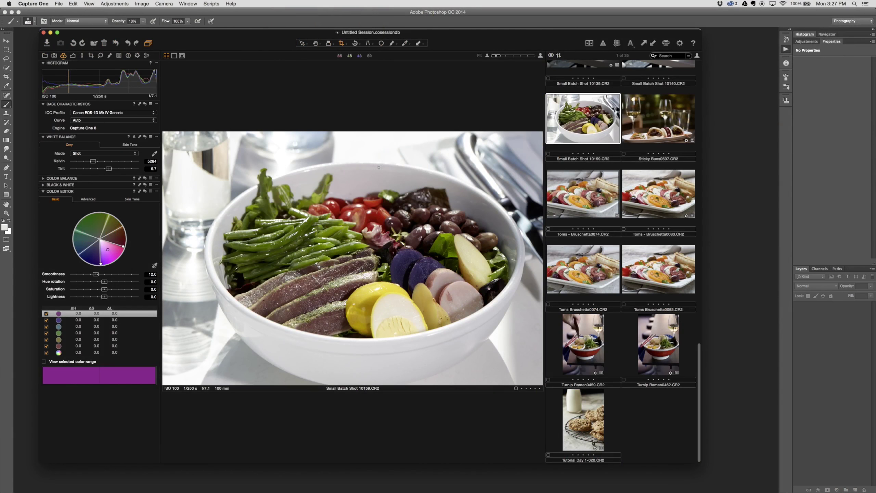
Process Small Batch Shot 10159.CR2 into a TIFF, switch to it in Photoshop, and show it in full-screen mode
{"action": "left_click_drag", "start_coordinate": [262, 41], "coordinate": [252, 42]}
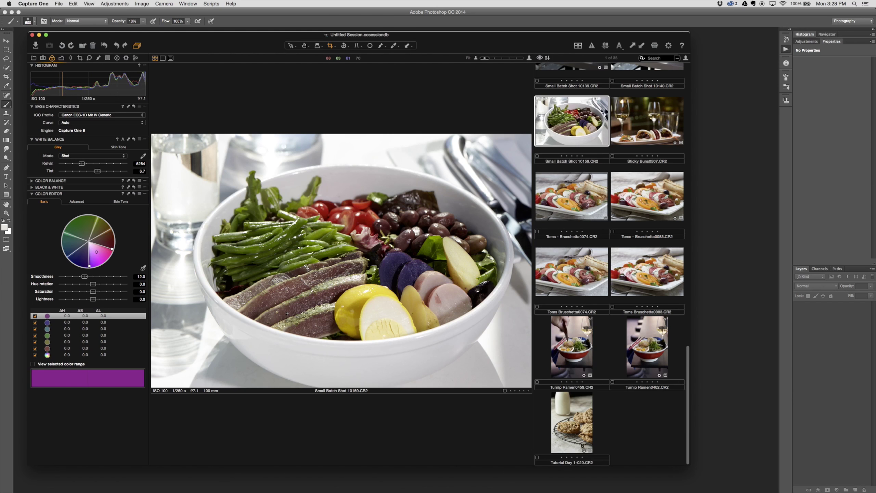
{"action": "key", "text": "super+d"}
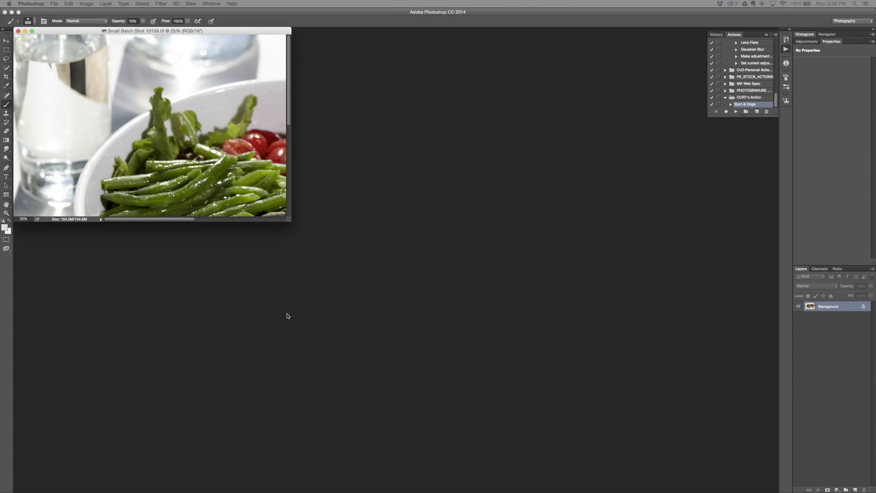
{"action": "key", "text": "f"}
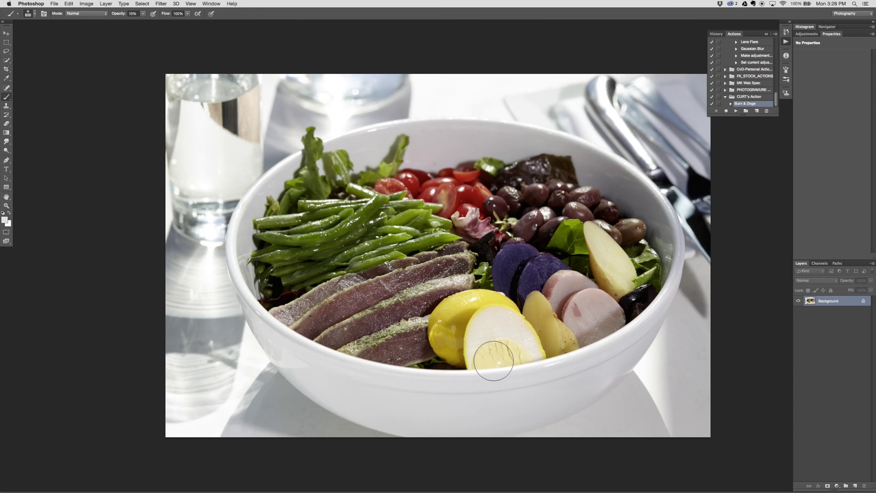
Choose the Clone Stamp tool and add an empty layer above the Background for the retouching
{"action": "key", "text": "s"}
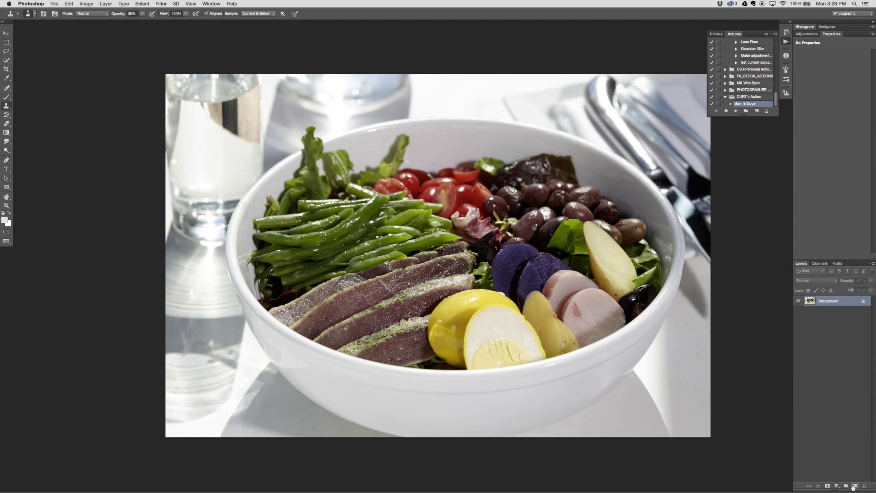
{"action": "left_click", "coordinate": [854, 486]}
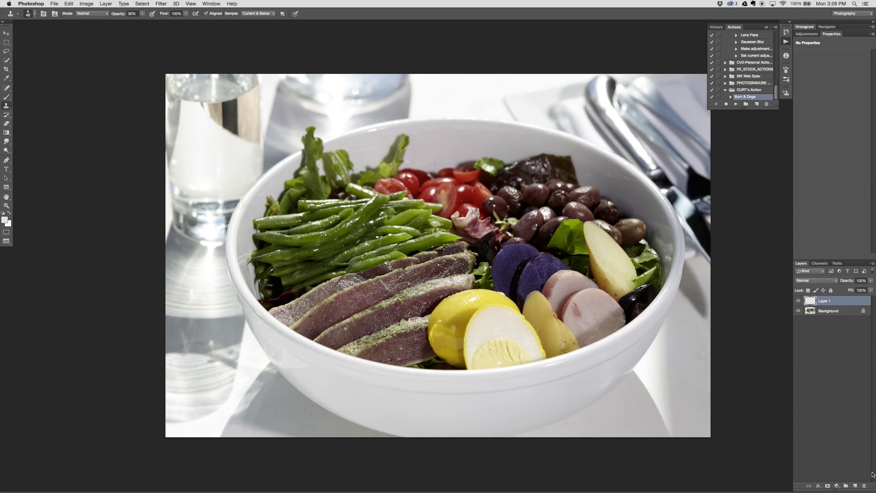
With an enlarged Clone Stamp brush at 20% opacity, clone out the bright spots and streaks in the water glass's shadow
{"action": "key", "text": "super+plus"}
{"action": "key", "text": "super+plus"}
{"action": "key", "text": "super+plus"}
{"action": "mouse_move", "coordinate": [189, 363]}
{"action": "left_mouse_down"}
{"action": "mouse_move", "coordinate": [218, 326]}
{"action": "mouse_move", "coordinate": [579, 162]}
{"action": "left_mouse_up"}
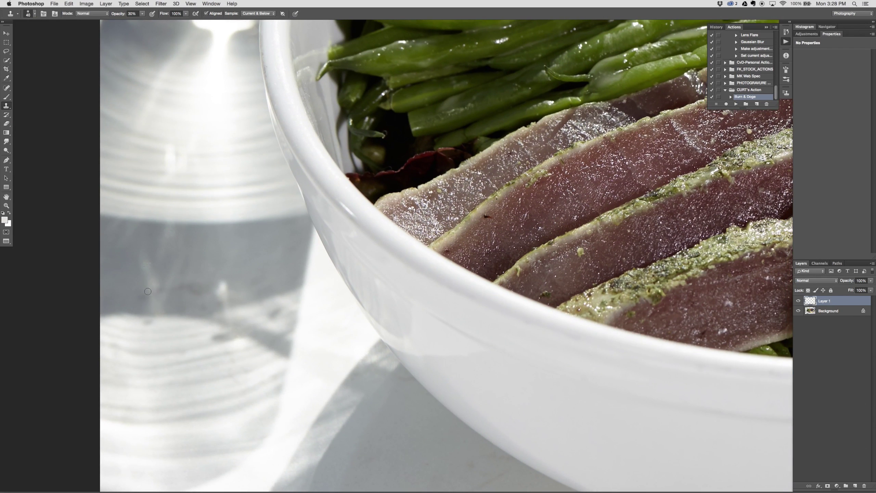
{"action": "key", "text": "bracketright"}
{"action": "key", "text": "bracketright"}
{"action": "key", "text": "bracketright"}
{"action": "key", "text": "bracketright"}
{"action": "left_click", "coordinate": [189, 282]}
{"action": "left_click", "coordinate": [223, 286]}
{"action": "left_click", "coordinate": [188, 330], "text": "alt"}
{"action": "mouse_move", "coordinate": [218, 340]}
{"action": "left_mouse_down"}
{"action": "mouse_move", "coordinate": [228, 340]}
{"action": "mouse_move", "coordinate": [144, 323]}
{"action": "mouse_move", "coordinate": [218, 288]}
{"action": "left_mouse_up"}
{"action": "left_click", "coordinate": [260, 312], "text": "alt"}
{"action": "left_click", "coordinate": [271, 314]}
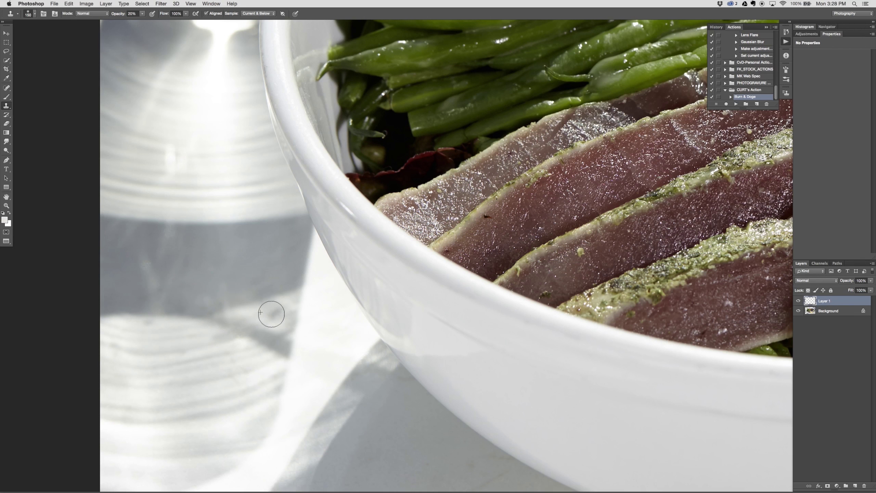
Clone out the specks on the shaded tabletop below the bowl's left side
{"action": "left_click_drag", "start_coordinate": [235, 403], "coordinate": [100, 176]}
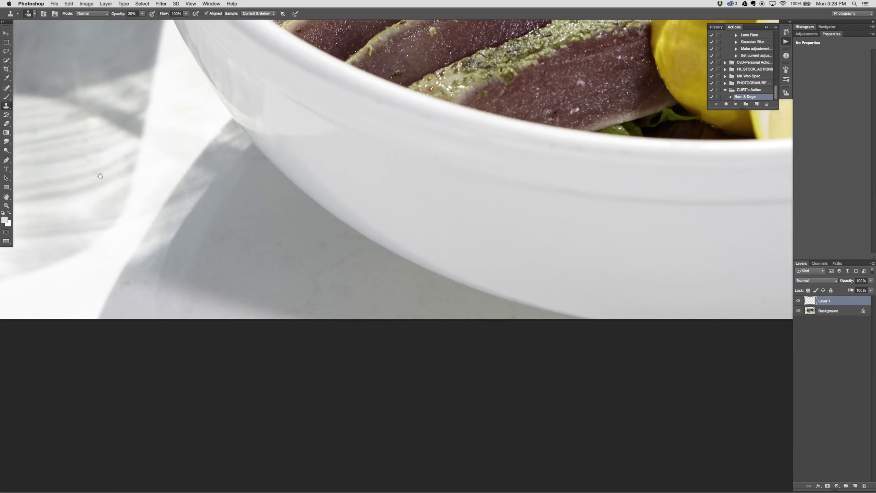
{"action": "left_click", "coordinate": [301, 227], "text": "alt"}
{"action": "mouse_move", "coordinate": [328, 235]}
{"action": "left_mouse_down"}
{"action": "mouse_move", "coordinate": [331, 289]}
{"action": "mouse_move", "coordinate": [351, 266]}
{"action": "mouse_move", "coordinate": [317, 260]}
{"action": "mouse_move", "coordinate": [317, 285]}
{"action": "left_mouse_up"}
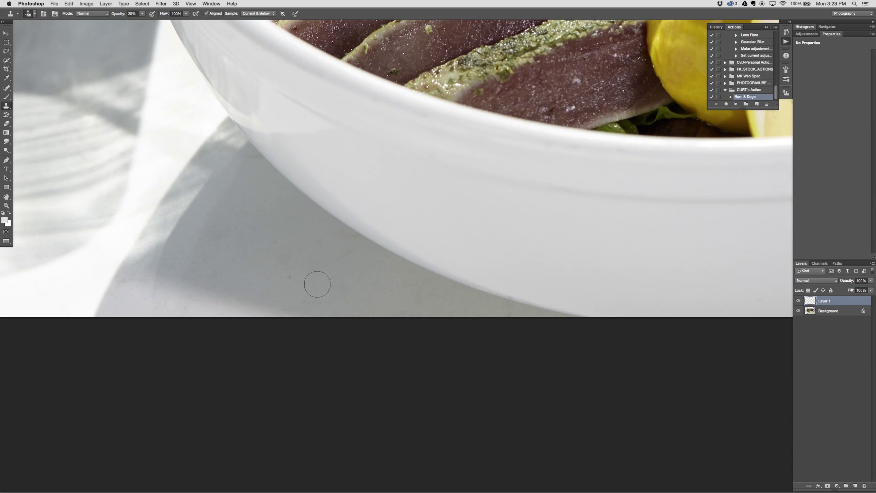
{"action": "left_click", "coordinate": [130, 265], "text": "alt"}
{"action": "left_click_drag", "start_coordinate": [133, 270], "coordinate": [129, 276]}
Clone out the specks on the tabletop below and beside the bowl's lower right side
{"action": "left_click_drag", "start_coordinate": [488, 249], "coordinate": [115, 275]}
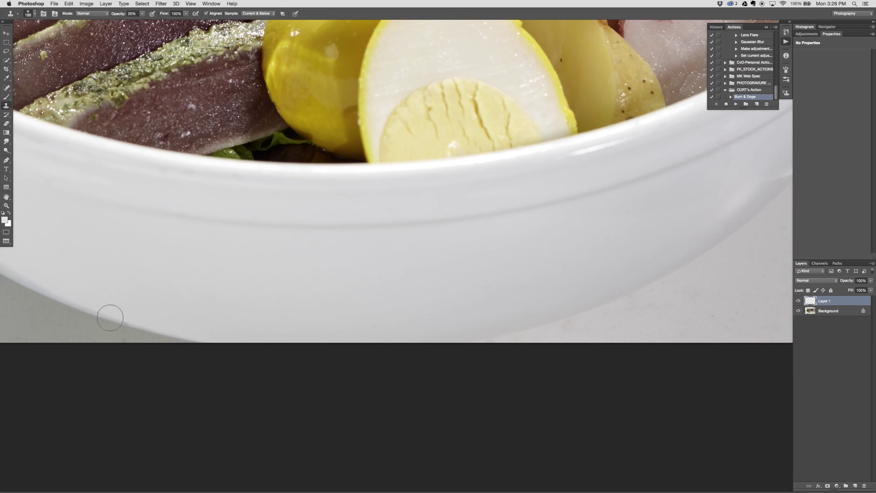
{"action": "left_click_drag", "start_coordinate": [519, 294], "coordinate": [154, 312]}
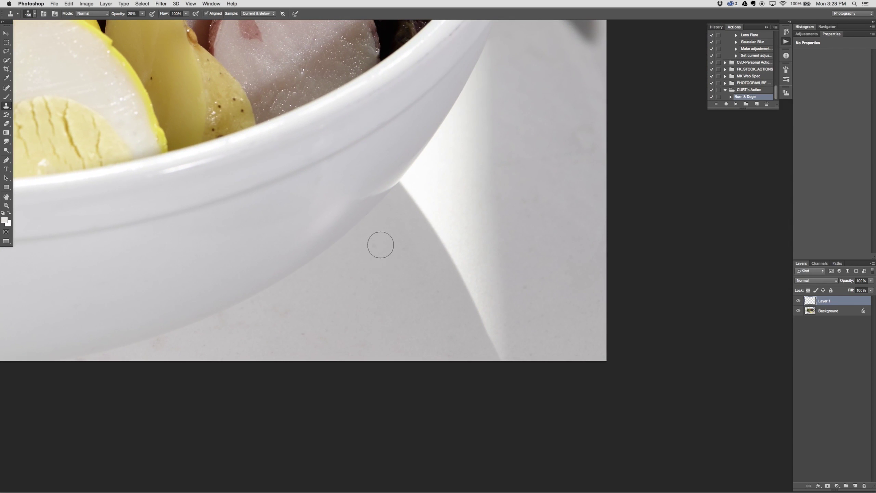
{"action": "left_click", "coordinate": [335, 299], "text": "alt"}
{"action": "mouse_move", "coordinate": [301, 312]}
{"action": "left_mouse_down"}
{"action": "mouse_move", "coordinate": [293, 333]}
{"action": "mouse_move", "coordinate": [302, 335]}
{"action": "left_mouse_up"}
{"action": "left_click", "coordinate": [516, 259], "text": "alt"}
{"action": "left_click", "coordinate": [534, 272], "text": "alt"}
{"action": "left_click", "coordinate": [532, 237]}
Clone away the spots on the tabletop along the photo's right edge, beneath the cutlery shadow
{"action": "left_click_drag", "start_coordinate": [568, 199], "coordinate": [493, 356]}
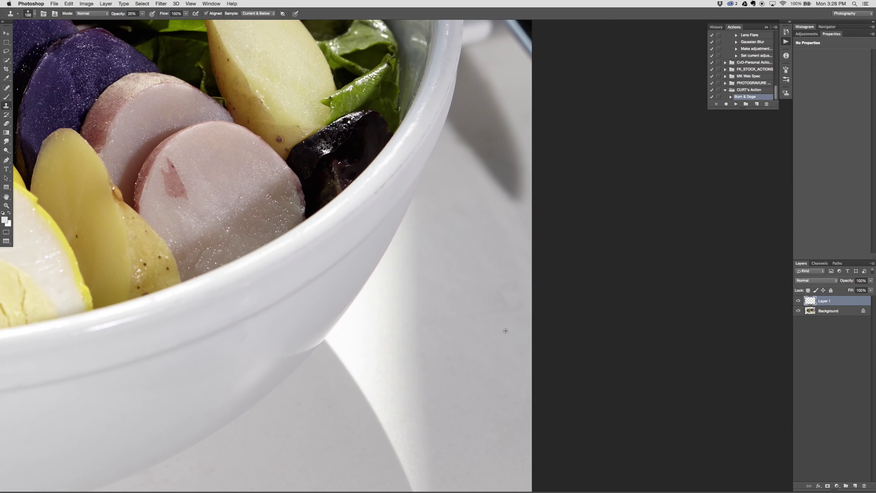
{"action": "left_click", "coordinate": [505, 331], "text": "alt"}
{"action": "left_click_drag", "start_coordinate": [508, 280], "coordinate": [497, 306]}
{"action": "left_click_drag", "start_coordinate": [467, 244], "coordinate": [464, 254]}
{"action": "left_click", "coordinate": [466, 352]}
Shrink the clone brush and clean the blemish on the bowl's inner wall near the water glass
{"action": "mouse_move", "coordinate": [458, 196]}
{"action": "left_mouse_down"}
{"action": "mouse_move", "coordinate": [470, 187]}
{"action": "mouse_move", "coordinate": [535, 286]}
{"action": "mouse_move", "coordinate": [487, 405]}
{"action": "mouse_move", "coordinate": [492, 483]}
{"action": "left_mouse_up"}
{"action": "mouse_move", "coordinate": [341, 195]}
{"action": "left_mouse_down"}
{"action": "mouse_move", "coordinate": [336, 229]}
{"action": "mouse_move", "coordinate": [356, 373]}
{"action": "left_mouse_up"}
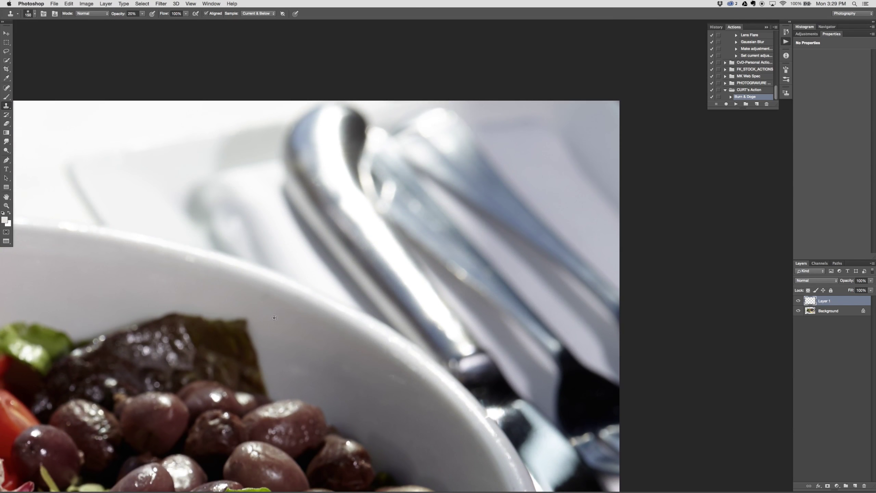
{"action": "left_click_drag", "start_coordinate": [224, 277], "coordinate": [432, 317]}
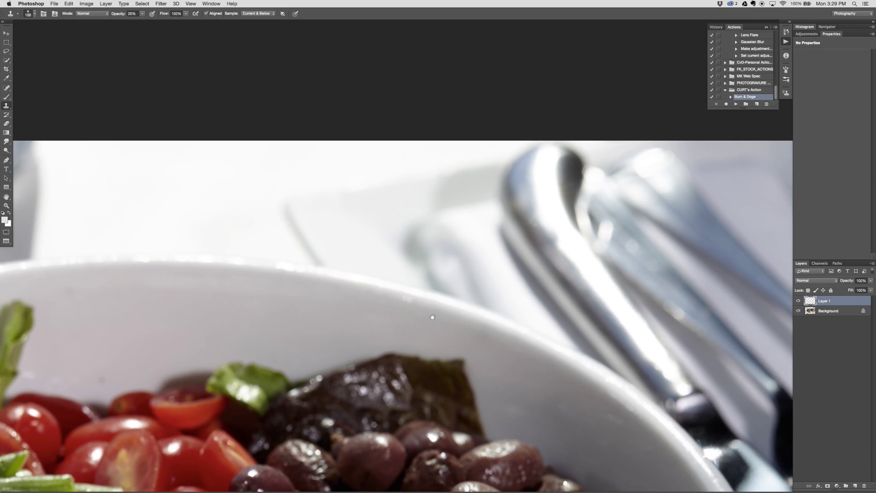
{"action": "left_click_drag", "start_coordinate": [275, 297], "coordinate": [494, 272]}
{"action": "key", "text": "bracketleft"}
{"action": "key", "text": "bracketleft"}
{"action": "key", "text": "bracketleft"}
{"action": "key", "text": "bracketleft"}
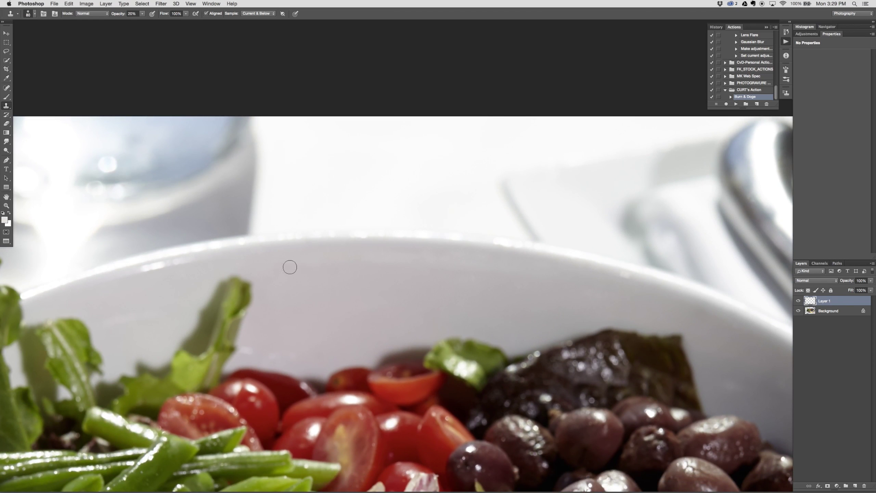
{"action": "mouse_move", "coordinate": [368, 276]}
{"action": "left_mouse_down"}
{"action": "mouse_move", "coordinate": [737, 282]}
{"action": "mouse_move", "coordinate": [752, 229]}
{"action": "left_mouse_up"}
{"action": "left_click", "coordinate": [341, 364], "text": "alt"}
{"action": "left_click_drag", "start_coordinate": [356, 351], "coordinate": [345, 356]}
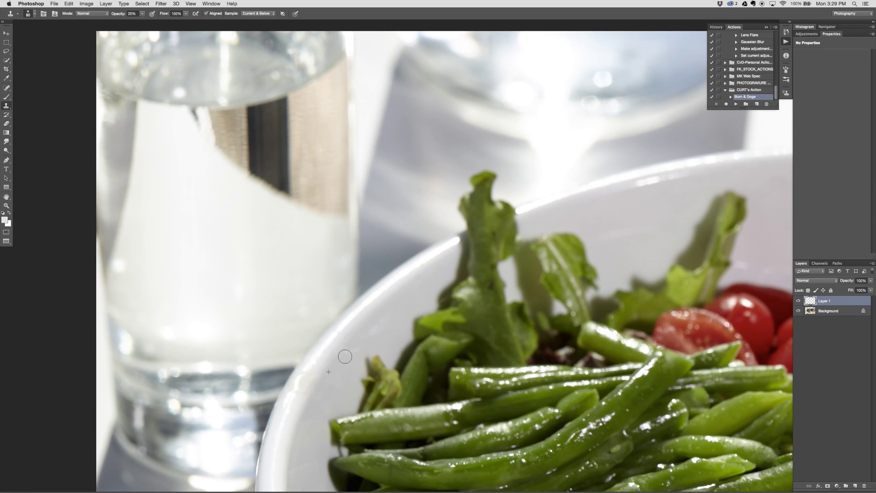
Clone out the marks on the bowl's outer left side and along its rim beside the water glass
{"action": "left_click_drag", "start_coordinate": [332, 406], "coordinate": [373, 194]}
{"action": "left_click_drag", "start_coordinate": [337, 364], "coordinate": [292, 275]}
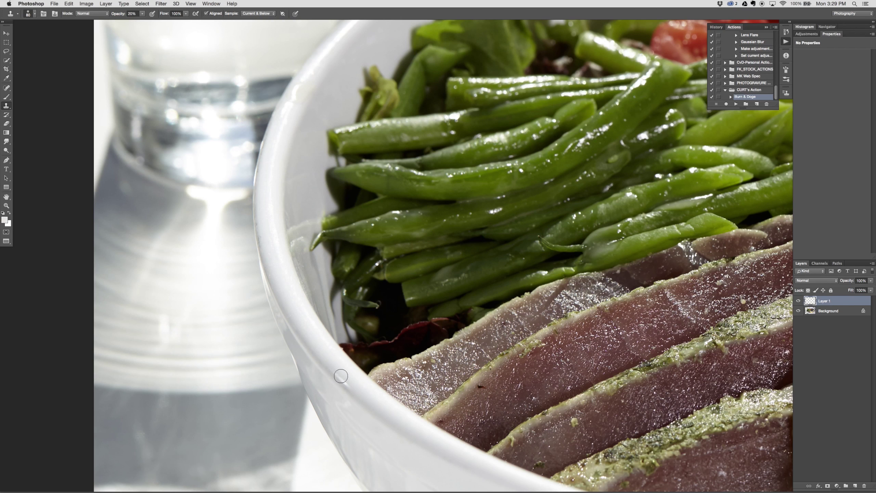
{"action": "left_click_drag", "start_coordinate": [373, 426], "coordinate": [288, 331]}
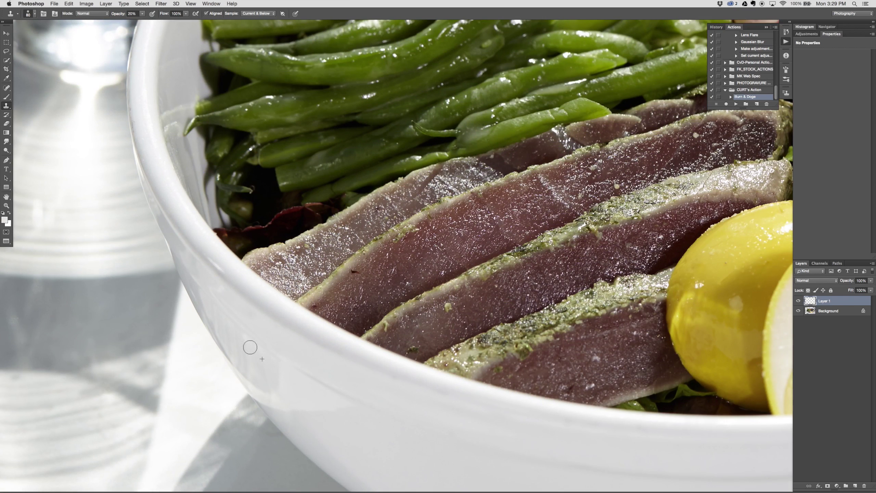
{"action": "left_click", "coordinate": [225, 294], "text": "alt"}
{"action": "mouse_move", "coordinate": [209, 283]}
{"action": "left_mouse_down"}
{"action": "mouse_move", "coordinate": [218, 265]}
{"action": "mouse_move", "coordinate": [232, 280]}
{"action": "left_mouse_up"}
{"action": "left_click", "coordinate": [225, 275], "text": "alt"}
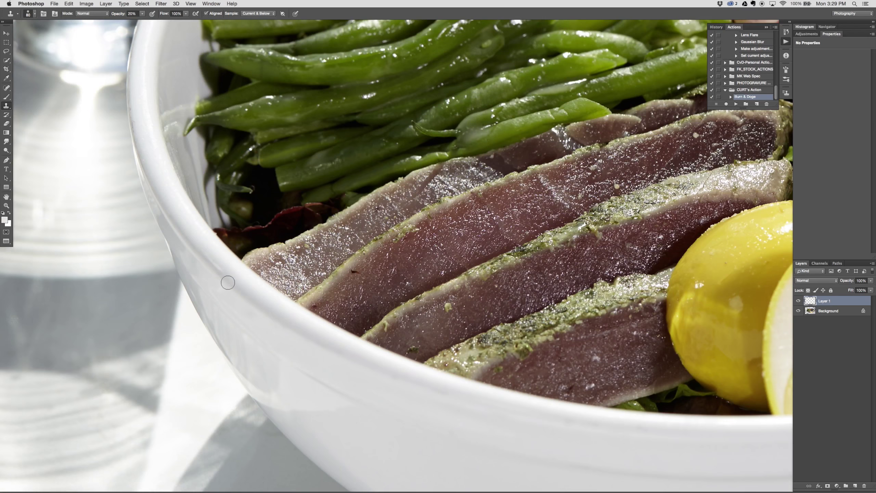
{"action": "left_click", "coordinate": [196, 237], "text": "alt"}
{"action": "left_click_drag", "start_coordinate": [245, 366], "coordinate": [178, 282]}
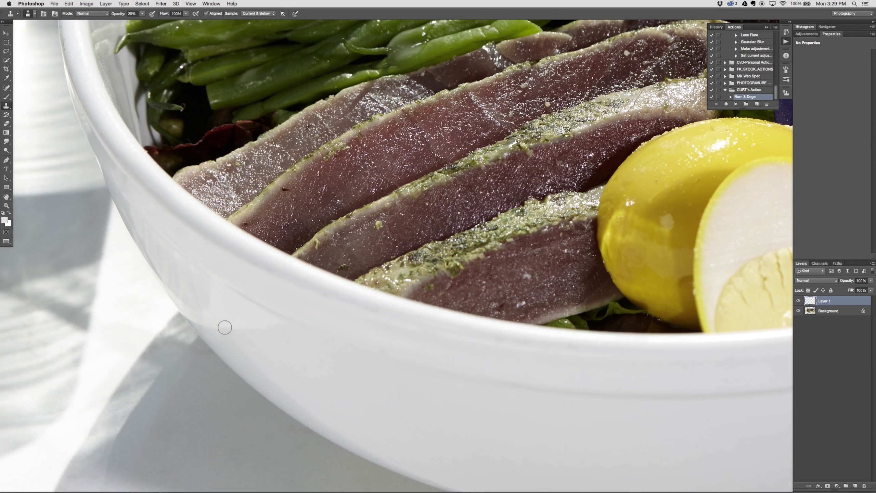
{"action": "mouse_move", "coordinate": [225, 327]}
{"action": "left_mouse_down"}
{"action": "mouse_move", "coordinate": [455, 276]}
{"action": "mouse_move", "coordinate": [454, 306]}
{"action": "left_mouse_up"}
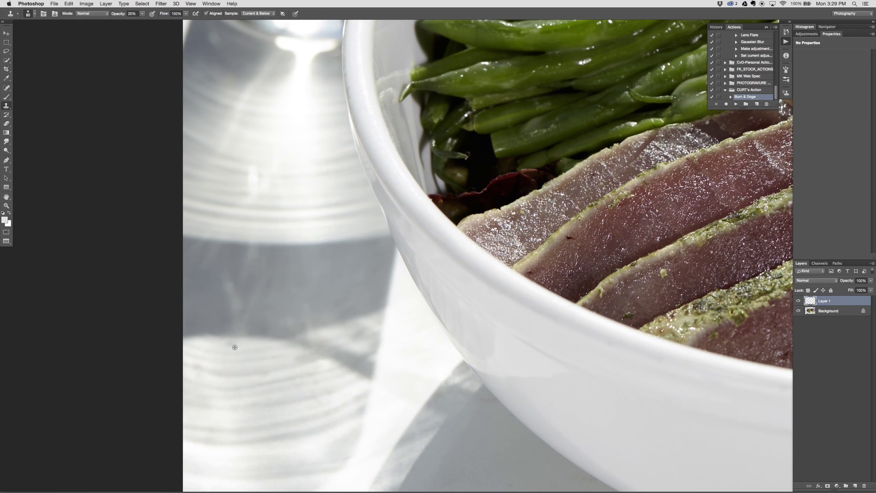
{"action": "left_click_drag", "start_coordinate": [391, 209], "coordinate": [209, 332]}
{"action": "left_click_drag", "start_coordinate": [187, 232], "coordinate": [273, 357]}
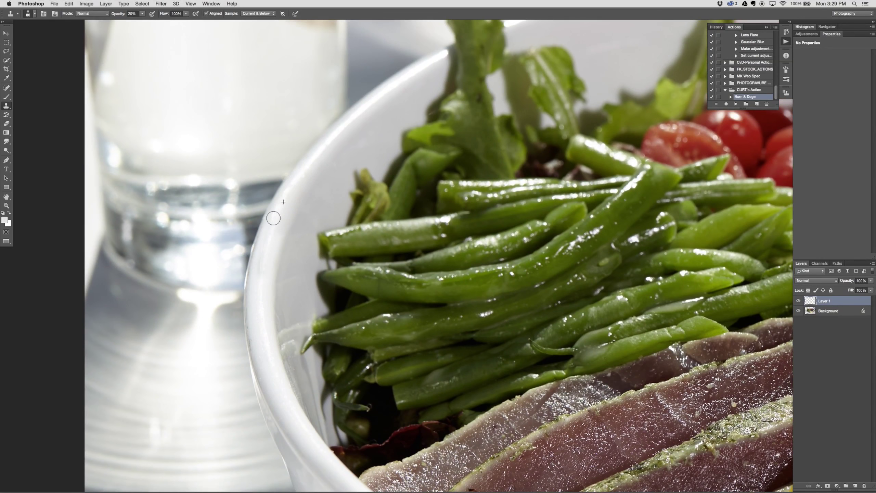
Shrink the clone brush further and retouch small blemishes on the food, including the highlight on the olive beside the radicchio
{"action": "left_click_drag", "start_coordinate": [437, 185], "coordinate": [317, 122]}
{"action": "mouse_move", "coordinate": [509, 405]}
{"action": "left_mouse_down"}
{"action": "mouse_move", "coordinate": [322, 359]}
{"action": "mouse_move", "coordinate": [263, 358]}
{"action": "left_mouse_up"}
{"action": "key", "text": "["}
{"action": "key", "text": "bracketleft"}
{"action": "key", "text": "bracketleft"}
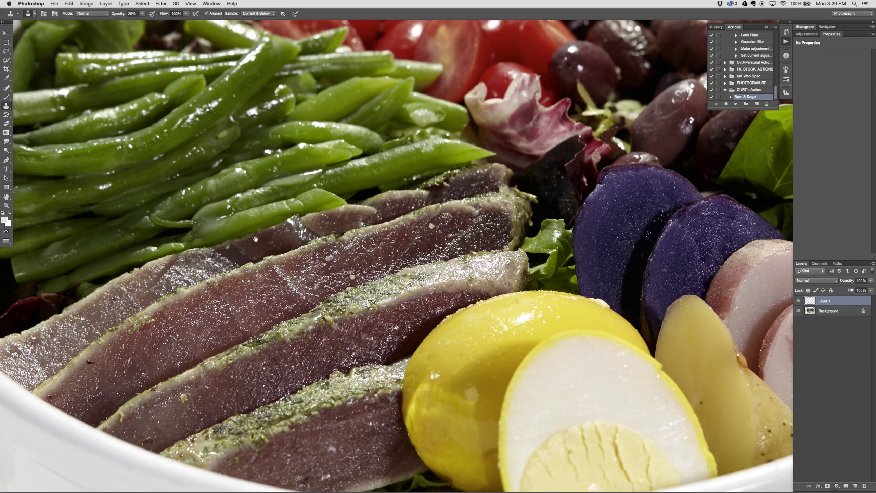
{"action": "left_click_drag", "start_coordinate": [256, 239], "coordinate": [348, 444]}
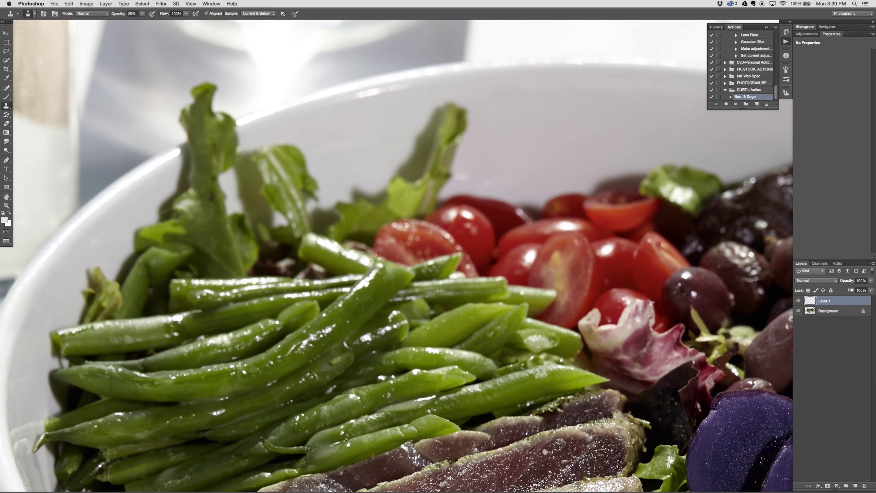
{"action": "left_click_drag", "start_coordinate": [468, 392], "coordinate": [190, 192]}
{"action": "left_click_drag", "start_coordinate": [480, 389], "coordinate": [185, 348]}
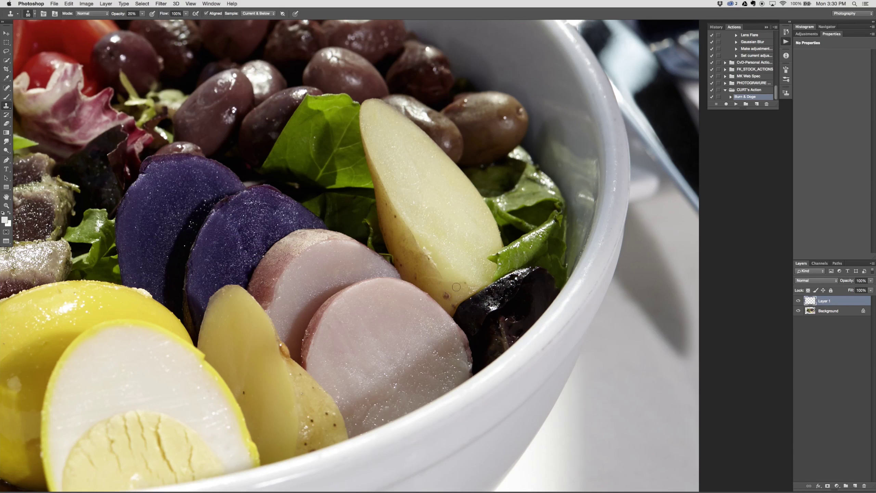
{"action": "left_click_drag", "start_coordinate": [434, 234], "coordinate": [498, 402]}
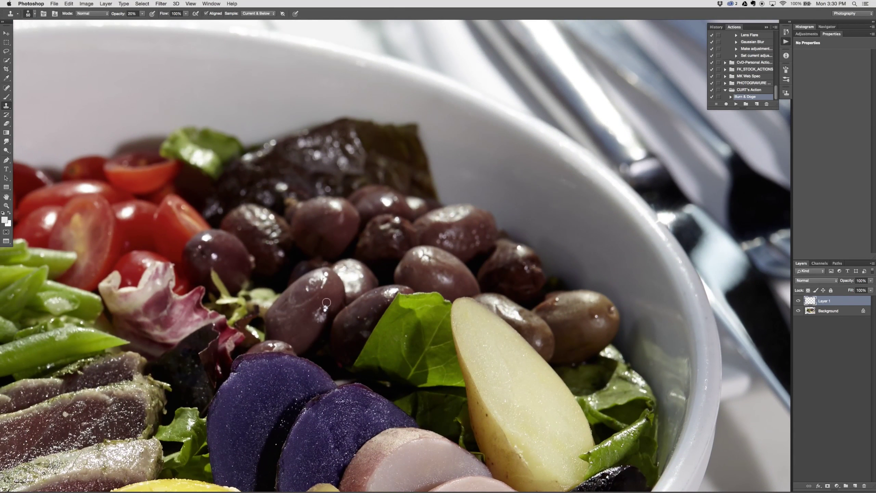
{"action": "left_click", "coordinate": [326, 307]}
{"action": "left_click", "coordinate": [326, 307]}
{"action": "left_click", "coordinate": [326, 308]}
Clone out the white specks on the frontmost tuna slice
{"action": "left_click_drag", "start_coordinate": [262, 383], "coordinate": [408, 256]}
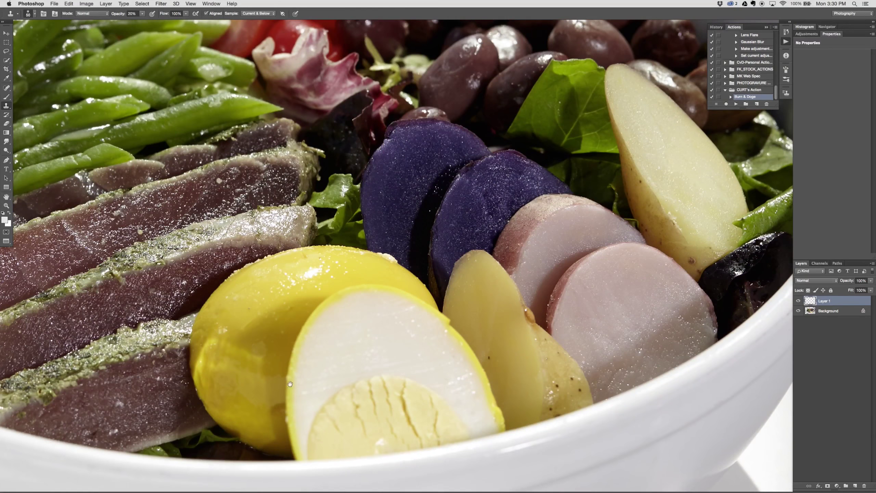
{"action": "mouse_move", "coordinate": [296, 388]}
{"action": "left_mouse_down"}
{"action": "mouse_move", "coordinate": [333, 371]}
{"action": "mouse_move", "coordinate": [541, 344]}
{"action": "mouse_move", "coordinate": [513, 396]}
{"action": "left_mouse_up"}
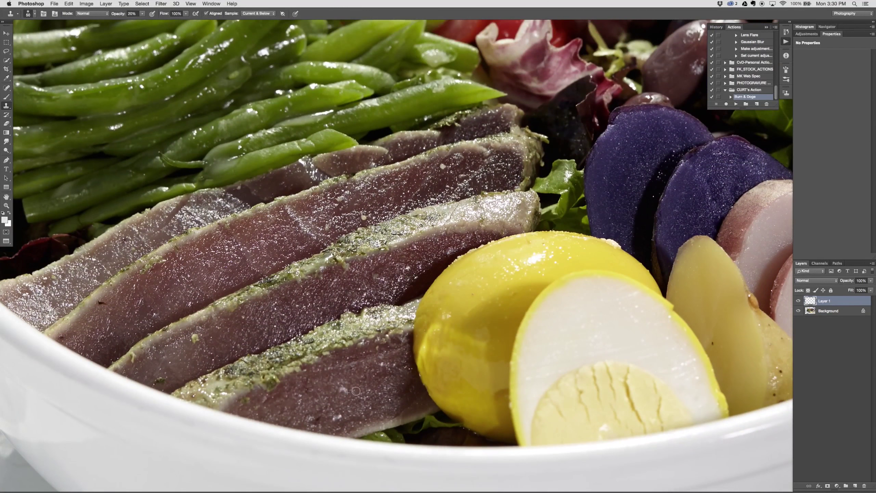
{"action": "left_click_drag", "start_coordinate": [356, 391], "coordinate": [345, 389]}
{"action": "left_click", "coordinate": [353, 411], "text": "alt"}
{"action": "left_click_drag", "start_coordinate": [336, 420], "coordinate": [340, 412]}
{"action": "key", "text": "super+minus"}
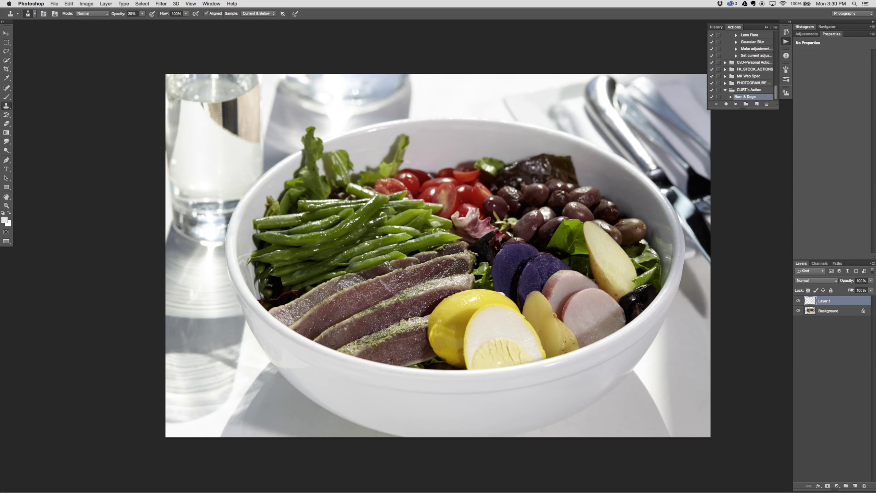
Add another empty layer and clone pale glass tone over the dark reflection in the water glass with a much larger brush
{"action": "left_click", "coordinate": [857, 486]}
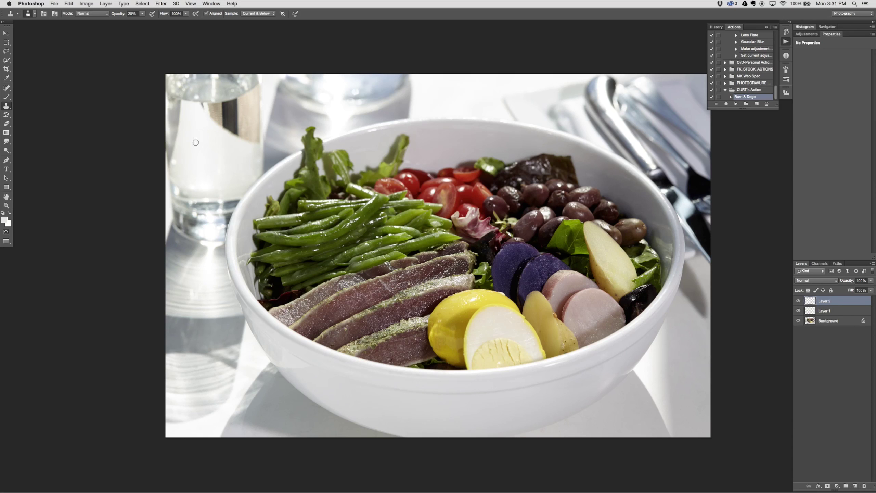
{"action": "key", "text": "bracketright"}
{"action": "key", "text": "bracketright"}
{"action": "key", "text": "bracketright"}
{"action": "key", "text": "bracketright"}
{"action": "left_click", "coordinate": [210, 151], "text": "alt"}
{"action": "mouse_move", "coordinate": [216, 123]}
{"action": "left_mouse_down"}
{"action": "mouse_move", "coordinate": [219, 133]}
{"action": "mouse_move", "coordinate": [214, 113]}
{"action": "mouse_move", "coordinate": [217, 123]}
{"action": "mouse_move", "coordinate": [244, 132]}
{"action": "mouse_move", "coordinate": [246, 106]}
{"action": "mouse_move", "coordinate": [216, 127]}
{"action": "mouse_move", "coordinate": [226, 147]}
{"action": "left_mouse_up"}
{"action": "left_click", "coordinate": [206, 159], "text": "alt"}
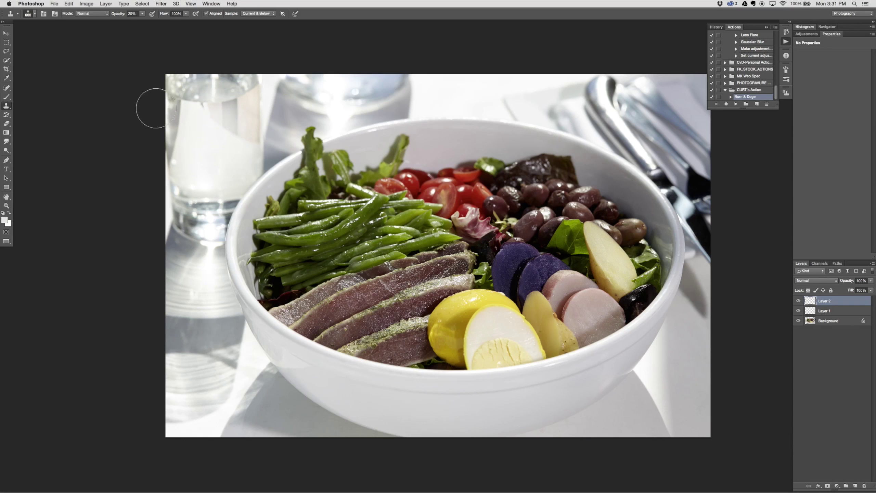
Reduce the clone brush size and blend the upper part of the covered reflection in the water glass
{"action": "key", "text": "bracketleft"}
{"action": "key", "text": "bracketleft"}
{"action": "key", "text": "bracketleft"}
{"action": "key", "text": "bracketleft"}
{"action": "left_click", "coordinate": [204, 132], "text": "alt"}
{"action": "mouse_move", "coordinate": [211, 106]}
{"action": "left_mouse_down"}
{"action": "mouse_move", "coordinate": [218, 122]}
{"action": "mouse_move", "coordinate": [200, 105]}
{"action": "mouse_move", "coordinate": [234, 122]}
{"action": "left_mouse_up"}
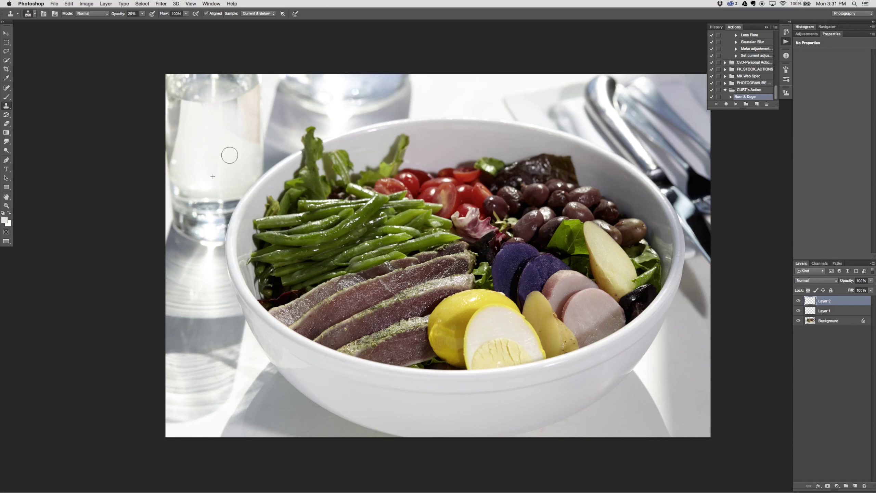
Clone over the remaining reflection edges inside the water glass and along its right and left sides
{"action": "left_click_drag", "start_coordinate": [229, 155], "coordinate": [212, 141]}
{"action": "mouse_move", "coordinate": [235, 100]}
{"action": "left_mouse_down"}
{"action": "mouse_move", "coordinate": [229, 110]}
{"action": "mouse_move", "coordinate": [246, 115]}
{"action": "mouse_move", "coordinate": [254, 98]}
{"action": "left_mouse_up"}
{"action": "key", "text": "super+z"}
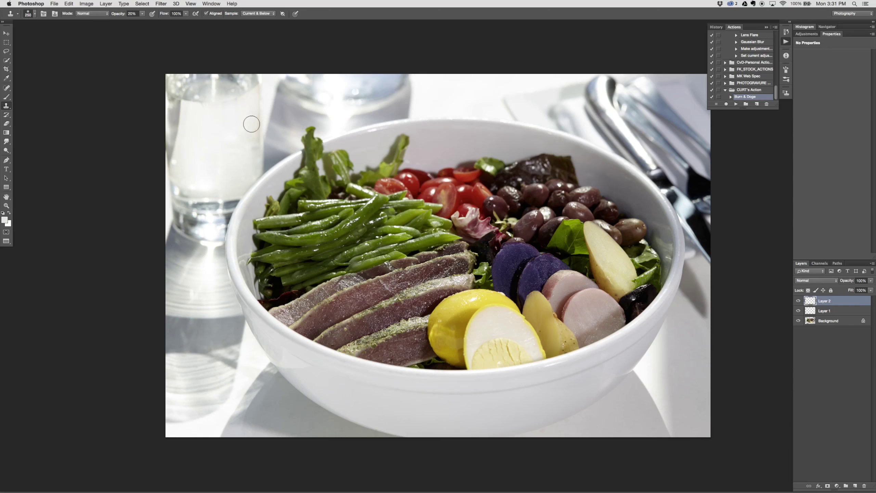
{"action": "key", "text": "super+z"}
{"action": "left_click", "coordinate": [228, 143], "text": "alt"}
{"action": "left_click_drag", "start_coordinate": [253, 146], "coordinate": [251, 138]}
{"action": "mouse_move", "coordinate": [180, 123]}
{"action": "left_mouse_down"}
{"action": "mouse_move", "coordinate": [168, 166]}
{"action": "mouse_move", "coordinate": [173, 143]}
{"action": "mouse_move", "coordinate": [183, 145]}
{"action": "mouse_move", "coordinate": [177, 164]}
{"action": "left_mouse_up"}
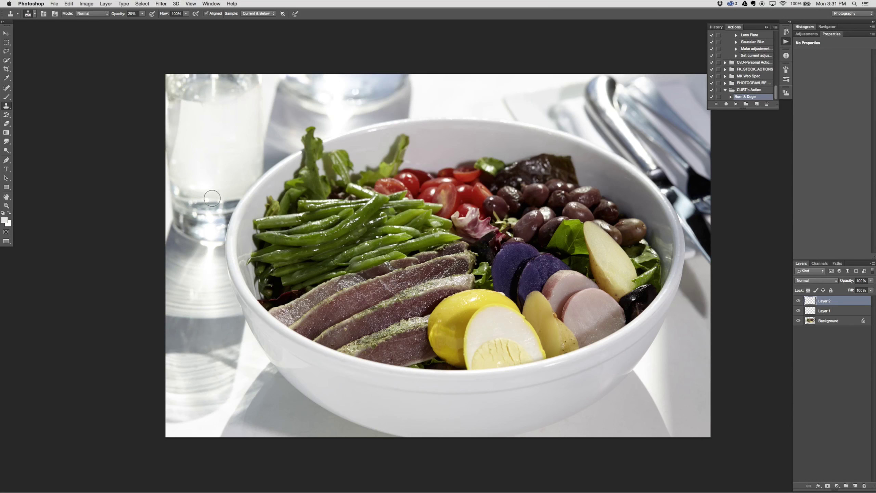
Lower the opacity of the layer holding the water glass retouching
{"action": "key", "text": "v"}
{"action": "left_click_drag", "start_coordinate": [849, 281], "coordinate": [843, 282]}
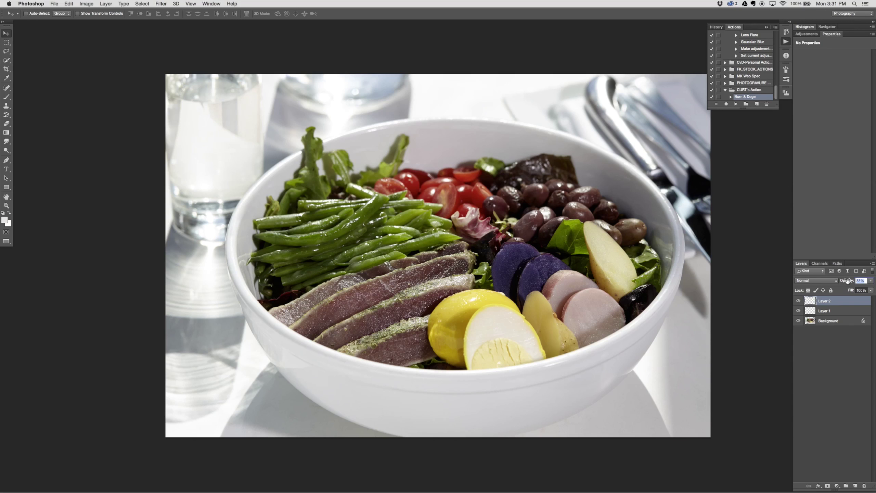
Set the water glass retouching layer's opacity to 79% and compare the photo with that layer hidden and shown
{"action": "left_click_drag", "start_coordinate": [847, 281], "coordinate": [843, 282]}
{"action": "left_click", "coordinate": [799, 301]}
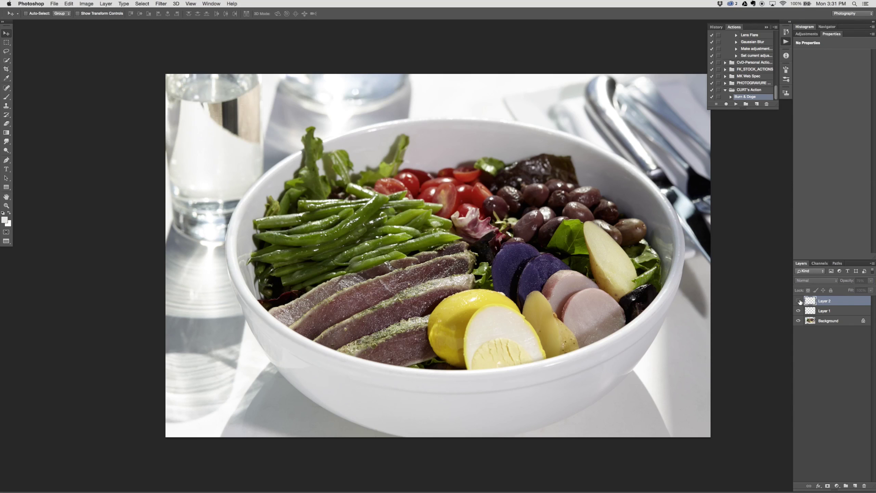
{"action": "left_click", "coordinate": [799, 301]}
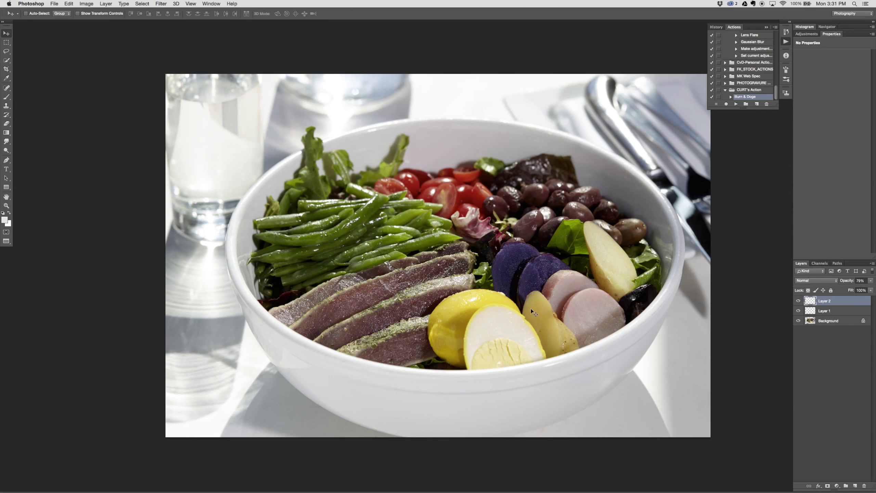
Add a Curves adjustment layer above the retouching layers and lift its highlights to input 201, output 219
{"action": "left_click_drag", "start_coordinate": [534, 312], "coordinate": [483, 316]}
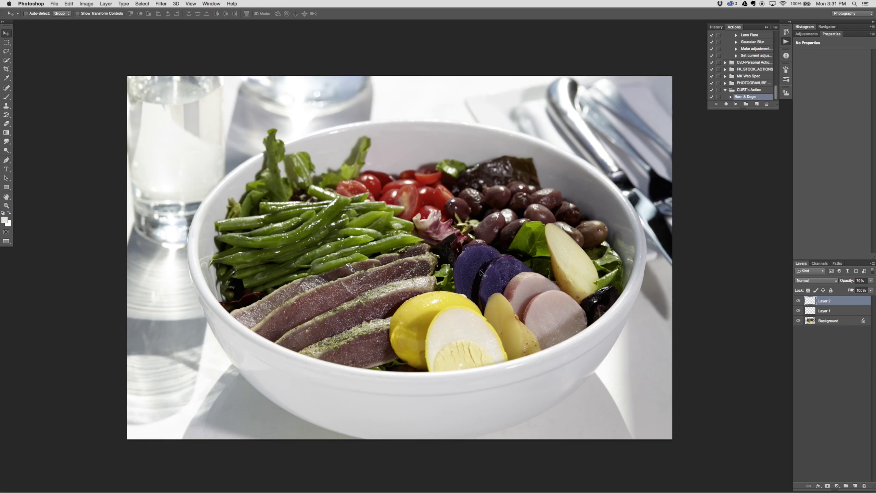
{"action": "left_click", "coordinate": [837, 482]}
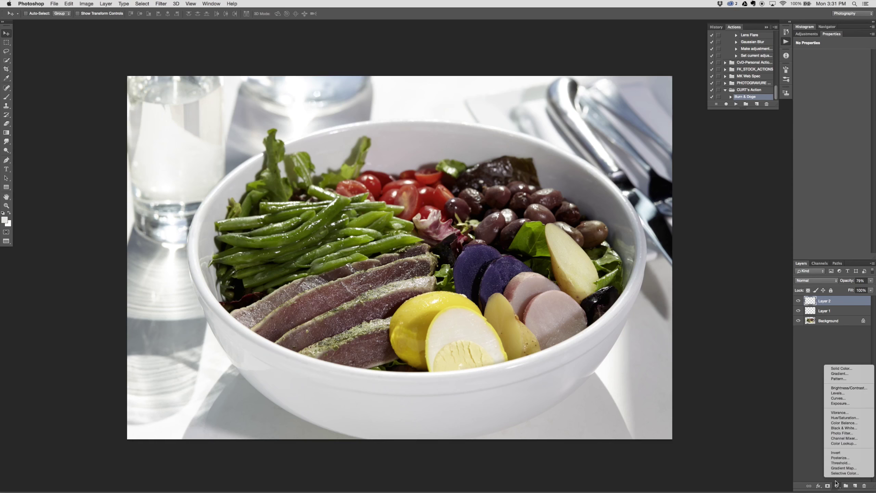
{"action": "left_click", "coordinate": [842, 402]}
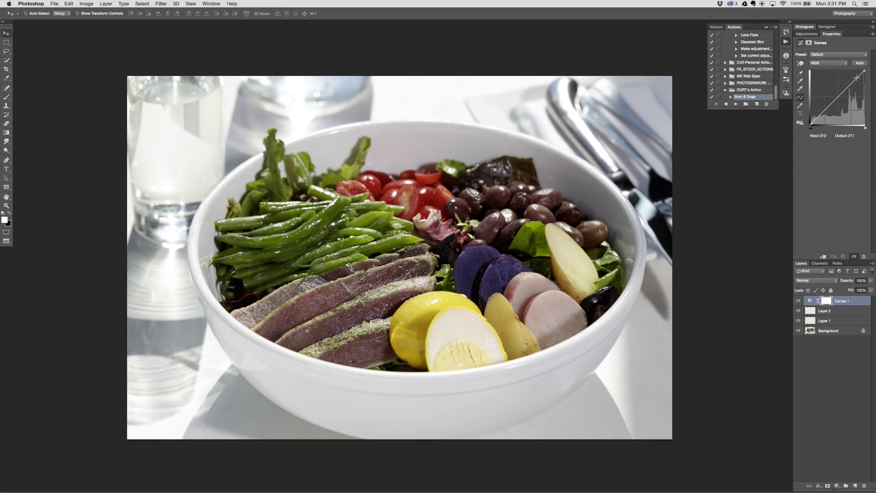
{"action": "left_click_drag", "start_coordinate": [854, 82], "coordinate": [854, 77]}
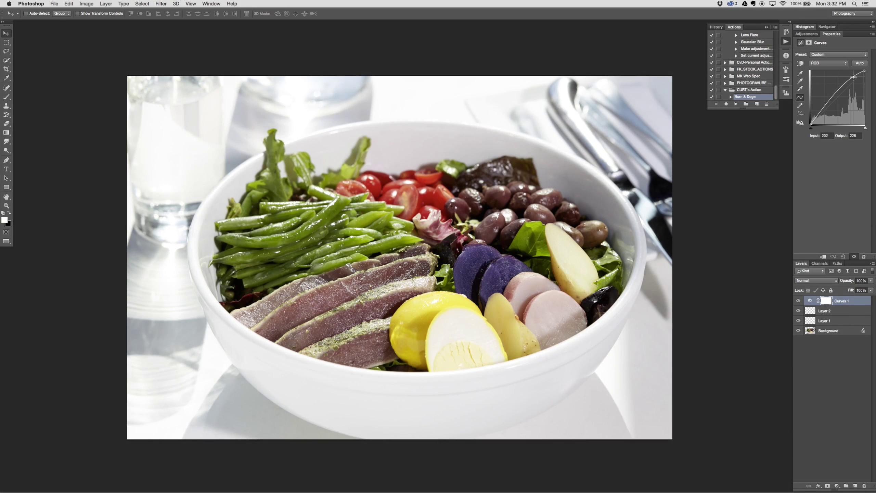
{"action": "left_click_drag", "start_coordinate": [854, 77], "coordinate": [853, 79]}
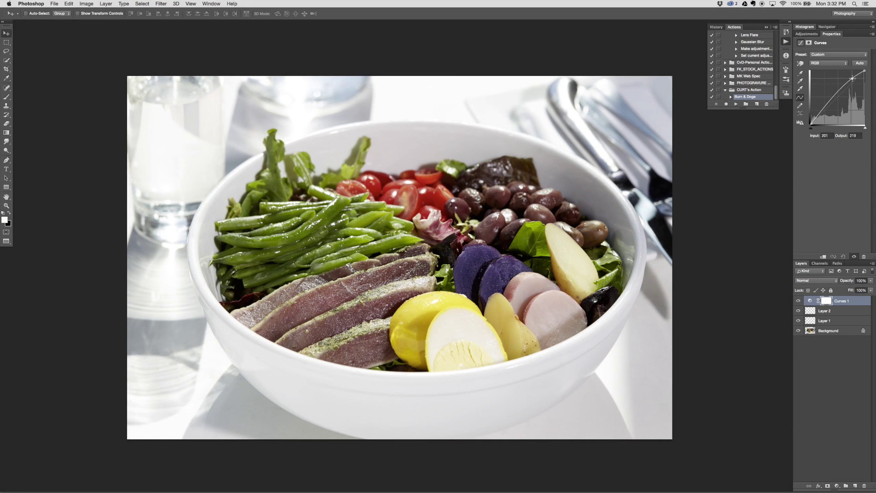
Anchor the curve's shadows at 24, raise its highlight point to input 194, output 220, and compare with the layer hidden and shown
{"action": "left_click", "coordinate": [816, 119]}
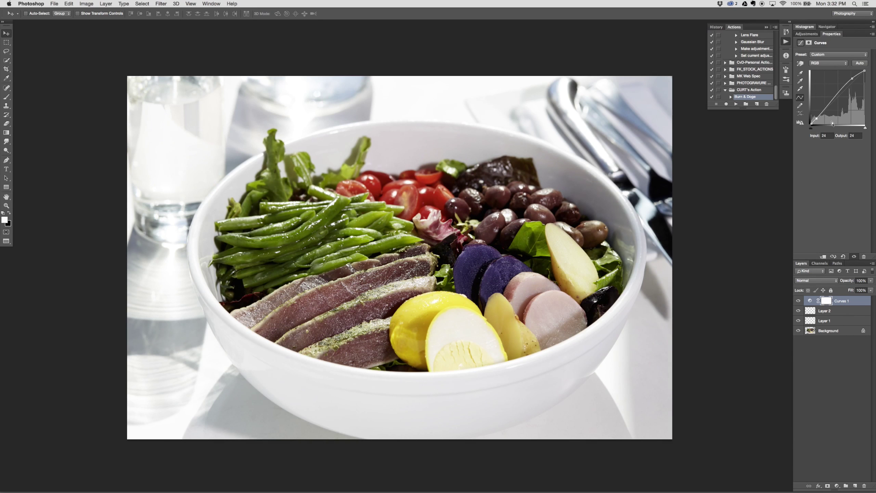
{"action": "left_click_drag", "start_coordinate": [854, 77], "coordinate": [853, 76]}
{"action": "left_click", "coordinate": [798, 301]}
{"action": "left_click", "coordinate": [798, 301]}
{"action": "left_click", "coordinate": [799, 301]}
{"action": "left_click", "coordinate": [798, 301]}
{"action": "left_click", "coordinate": [797, 301]}
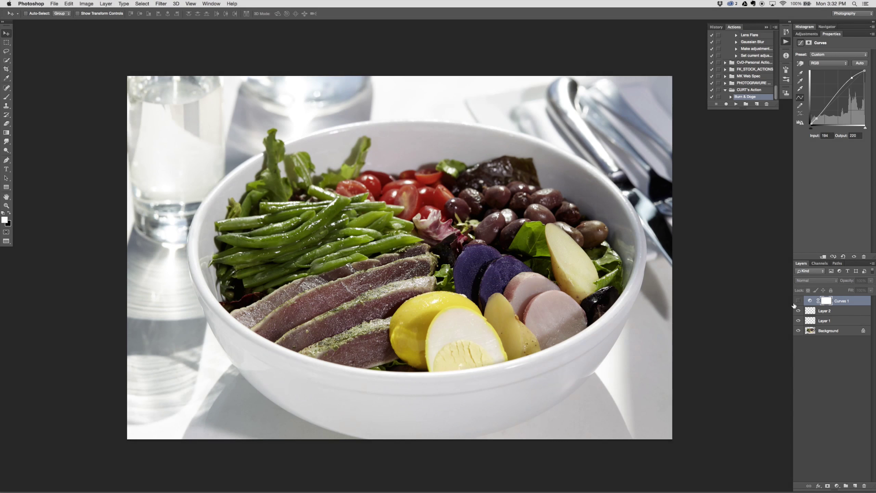
{"action": "left_click", "coordinate": [798, 301]}
Paint black on the Curves mask with a 1700 px brush at 20% opacity to reduce the brightening over the bowl's front
{"action": "key", "text": "b"}
{"action": "key", "text": "2"}
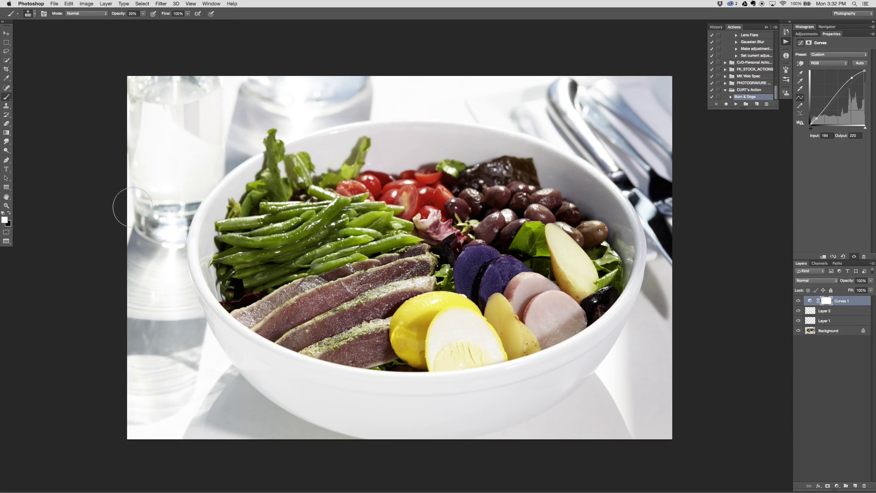
{"action": "key", "text": "bracketright"}
{"action": "key", "text": "bracketright"}
{"action": "key", "text": "bracketright"}
{"action": "key", "text": "bracketright"}
{"action": "key", "text": "bracketright"}
{"action": "key", "text": "bracketright"}
{"action": "key", "text": "bracketright"}
{"action": "key", "text": "bracketright"}
{"action": "key", "text": "bracketright"}
{"action": "key", "text": "bracketright"}
{"action": "key", "text": "x"}
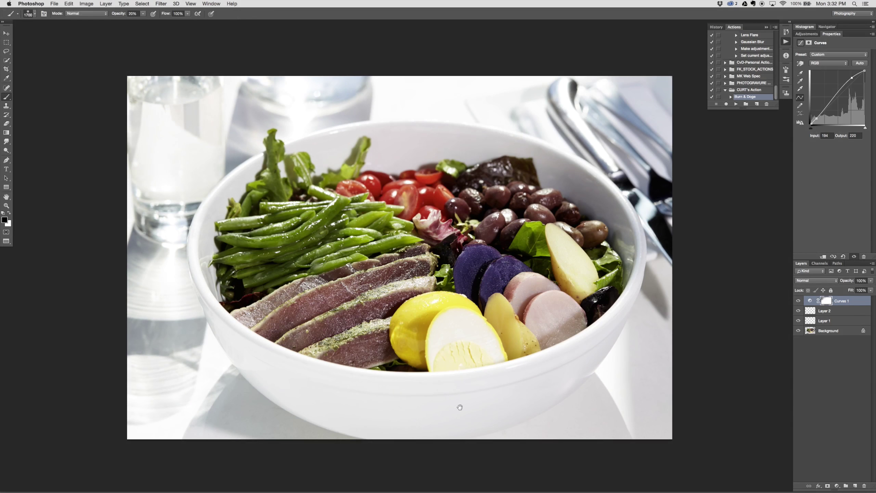
{"action": "left_click_drag", "start_coordinate": [405, 401], "coordinate": [336, 387]}
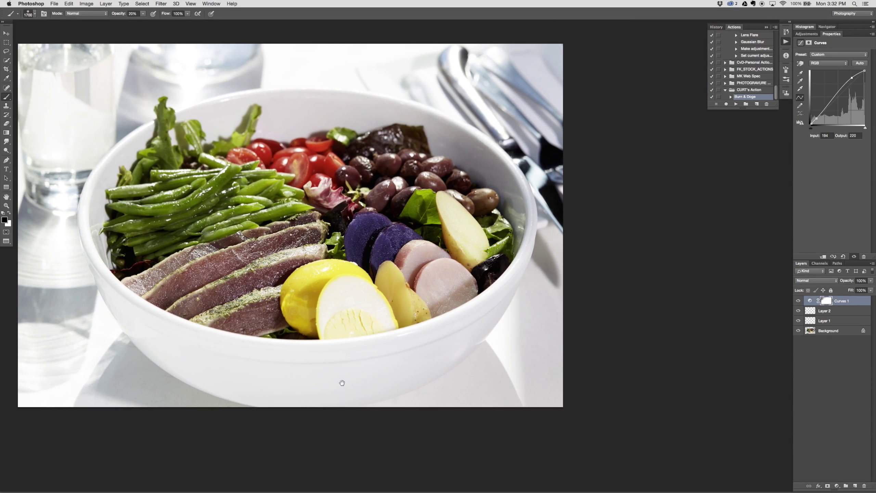
{"action": "key", "text": "x"}
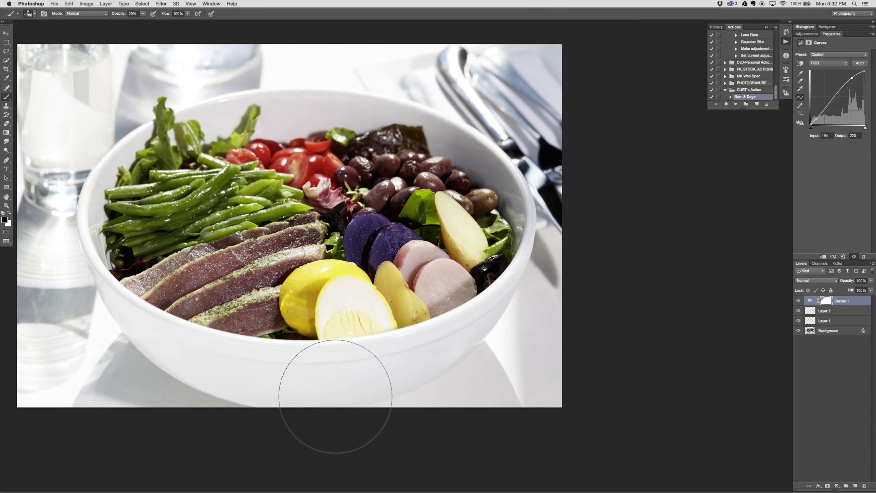
{"action": "key", "text": "x"}
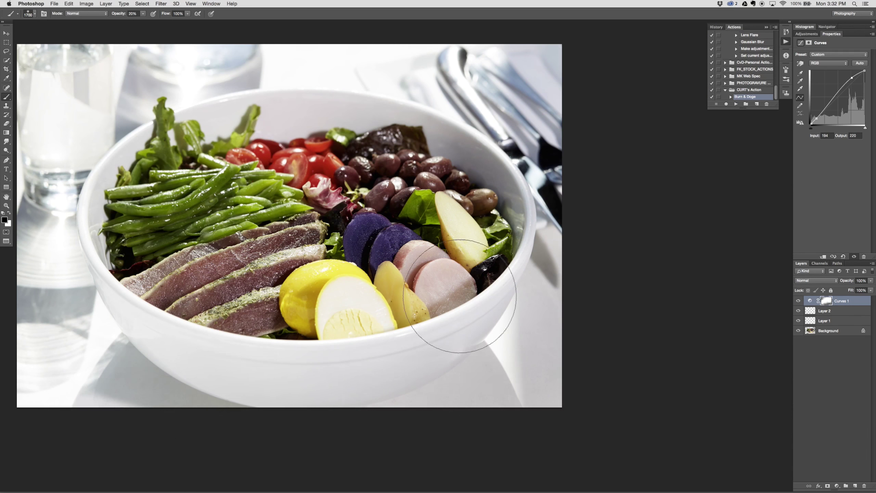
{"action": "left_click_drag", "start_coordinate": [421, 298], "coordinate": [476, 334]}
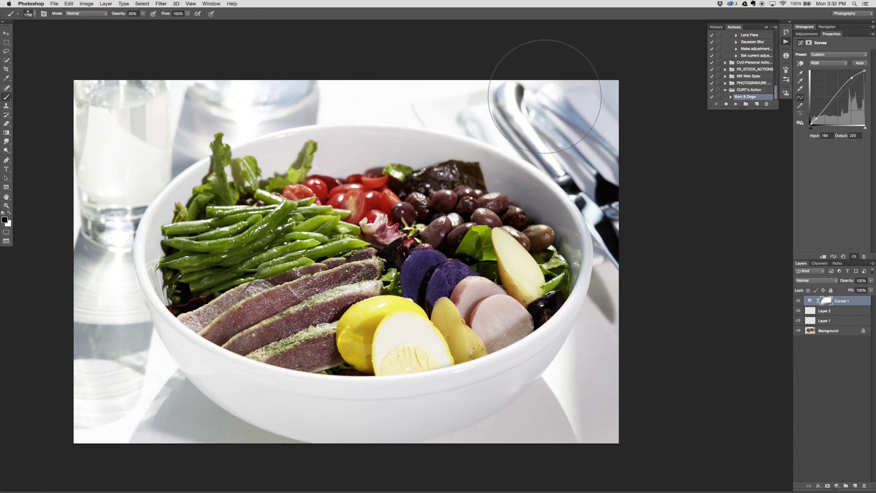
Add a second Curves adjustment layer and strongly lift its shadows to input 32, output 86
{"action": "left_click", "coordinate": [837, 483]}
{"action": "left_click", "coordinate": [842, 401]}
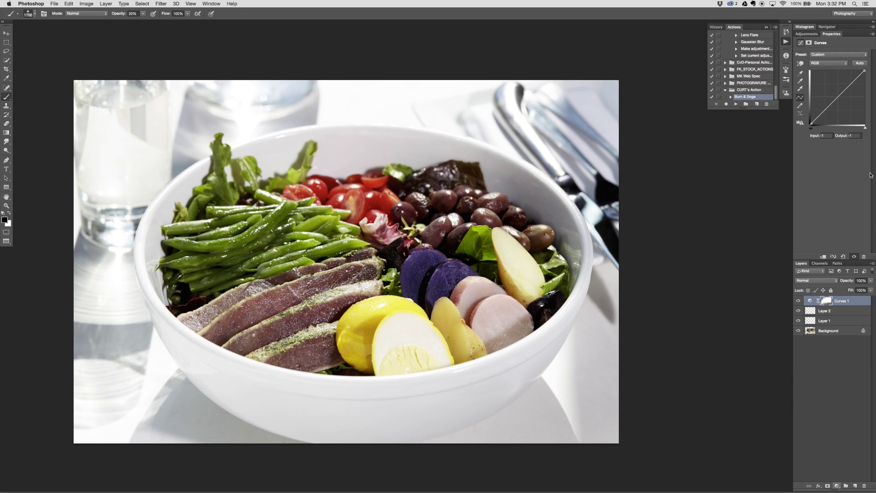
{"action": "mouse_move", "coordinate": [823, 111]}
{"action": "left_mouse_down"}
{"action": "mouse_move", "coordinate": [812, 121]}
{"action": "mouse_move", "coordinate": [818, 106]}
{"action": "left_mouse_up"}
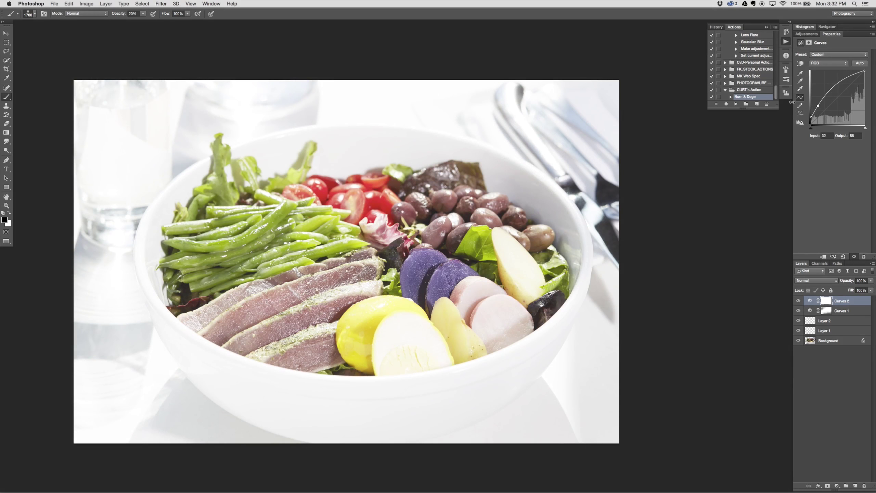
Invert the second Curves mask and paint white at 20% opacity over the dark cutlery, reducing the brush to 1200 px
{"action": "key", "text": "super+i"}
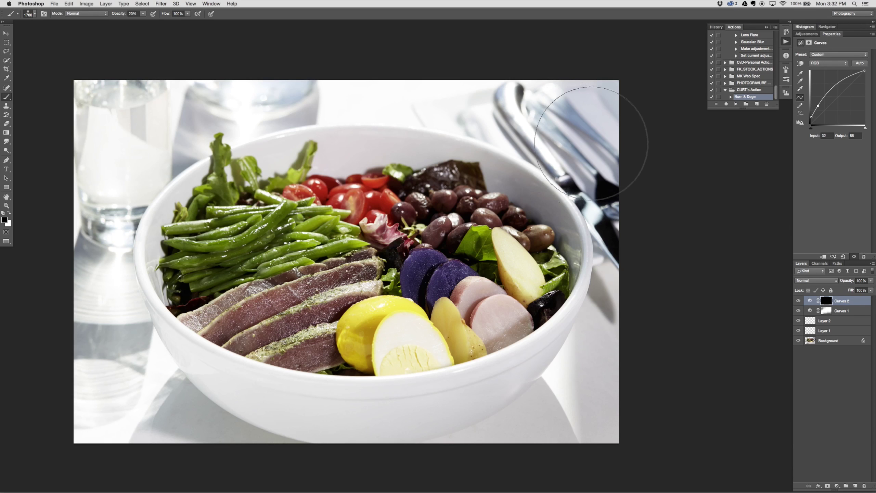
{"action": "key", "text": "x"}
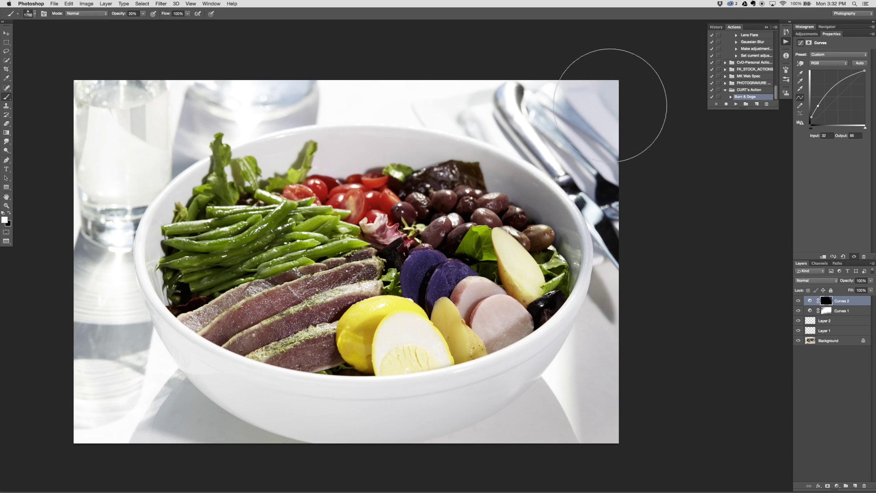
{"action": "key", "text": "bracketleft"}
{"action": "key", "text": "bracketleft"}
{"action": "key", "text": "bracketleft"}
{"action": "key", "text": "bracketleft"}
{"action": "key", "text": "bracketleft"}
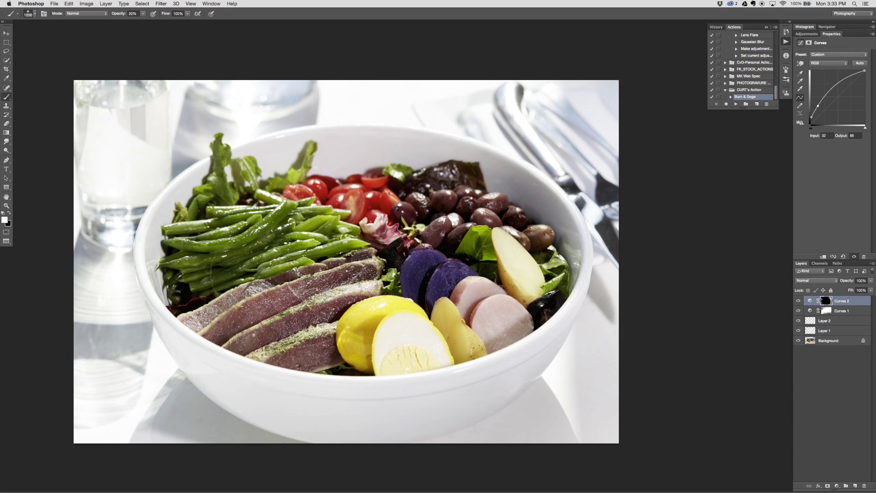
Add a third Curves adjustment layer, raise its highlights to input 203, output 229, and anchor its shadows for more contrast
{"action": "left_click", "coordinate": [835, 483]}
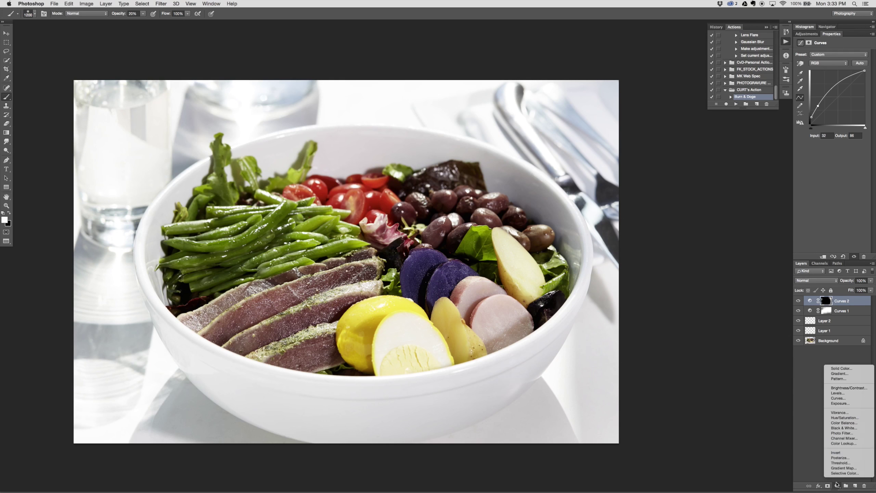
{"action": "left_click", "coordinate": [842, 400]}
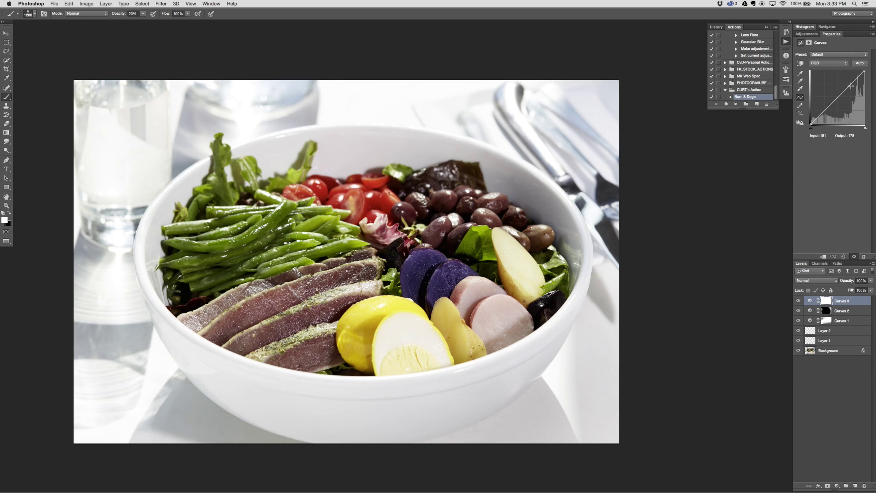
{"action": "left_click_drag", "start_coordinate": [853, 82], "coordinate": [854, 76]}
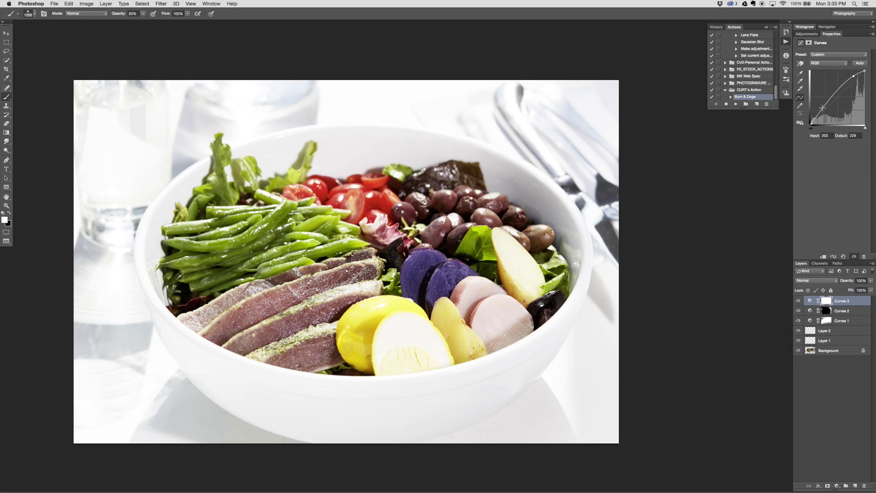
{"action": "left_click", "coordinate": [821, 113]}
{"action": "left_click_drag", "start_coordinate": [821, 113], "coordinate": [822, 113]}
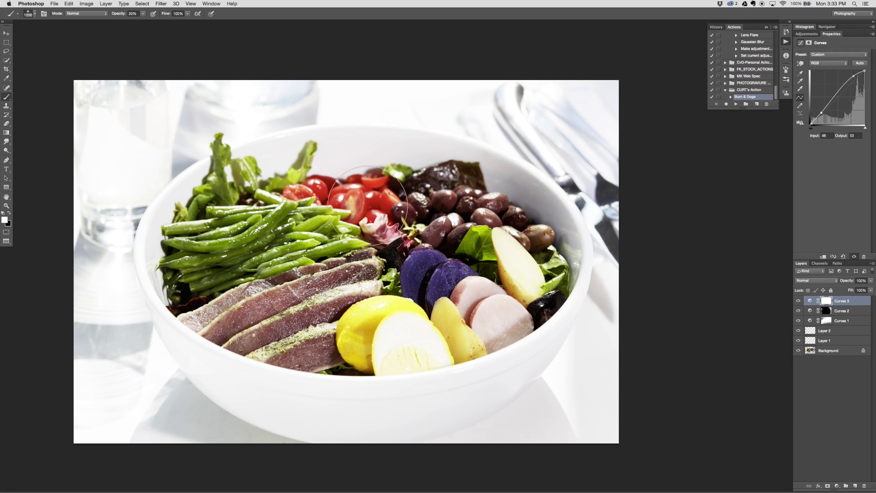
Compare the photo without the third Curves layer, invert its mask and paint white over the food, reducing the brush to 700 px
{"action": "left_click", "coordinate": [799, 301]}
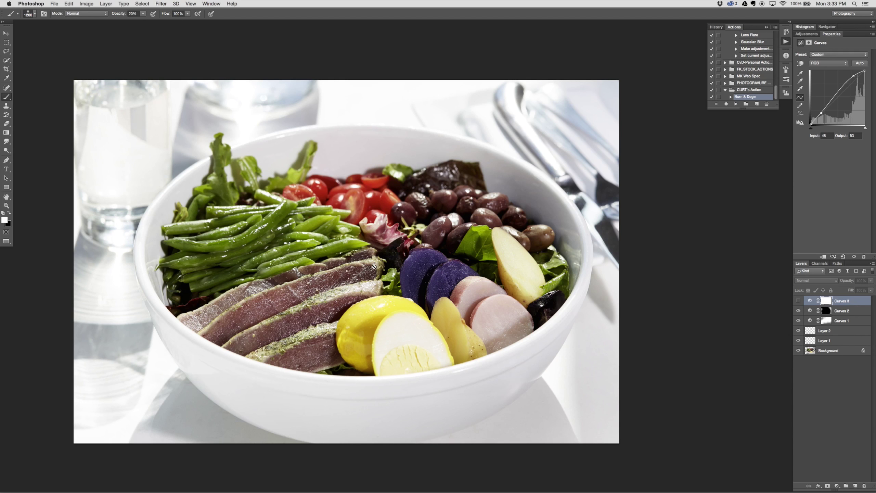
{"action": "left_click", "coordinate": [798, 300]}
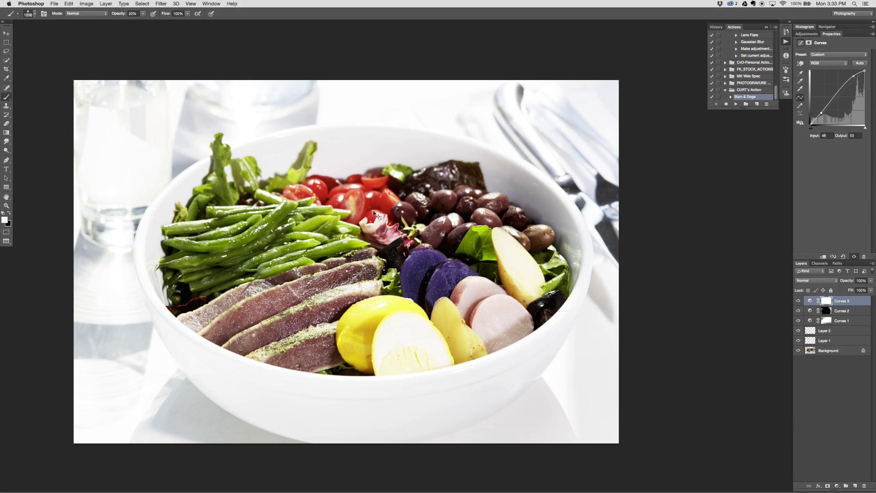
{"action": "key", "text": "super+i"}
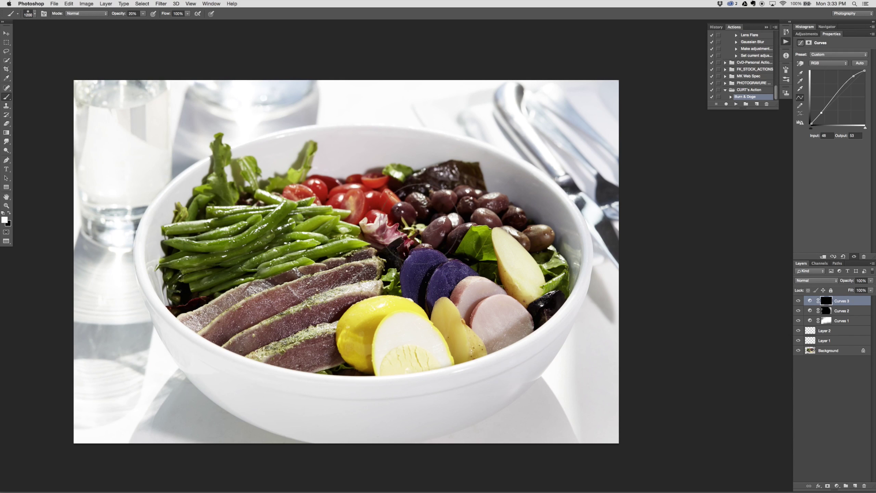
{"action": "mouse_move", "coordinate": [449, 212]}
{"action": "left_mouse_down"}
{"action": "mouse_move", "coordinate": [431, 262]}
{"action": "mouse_move", "coordinate": [449, 258]}
{"action": "mouse_move", "coordinate": [453, 218]}
{"action": "mouse_move", "coordinate": [401, 198]}
{"action": "mouse_move", "coordinate": [451, 210]}
{"action": "mouse_move", "coordinate": [449, 241]}
{"action": "mouse_move", "coordinate": [486, 246]}
{"action": "mouse_move", "coordinate": [561, 295]}
{"action": "mouse_move", "coordinate": [446, 216]}
{"action": "mouse_move", "coordinate": [421, 292]}
{"action": "mouse_move", "coordinate": [400, 228]}
{"action": "mouse_move", "coordinate": [455, 289]}
{"action": "mouse_move", "coordinate": [299, 216]}
{"action": "mouse_move", "coordinate": [165, 285]}
{"action": "mouse_move", "coordinate": [225, 257]}
{"action": "left_mouse_up"}
{"action": "key", "text": "bracketleft"}
{"action": "key", "text": "bracketleft"}
{"action": "key", "text": "bracketleft"}
{"action": "key", "text": "bracketleft"}
{"action": "key", "text": "bracketleft"}
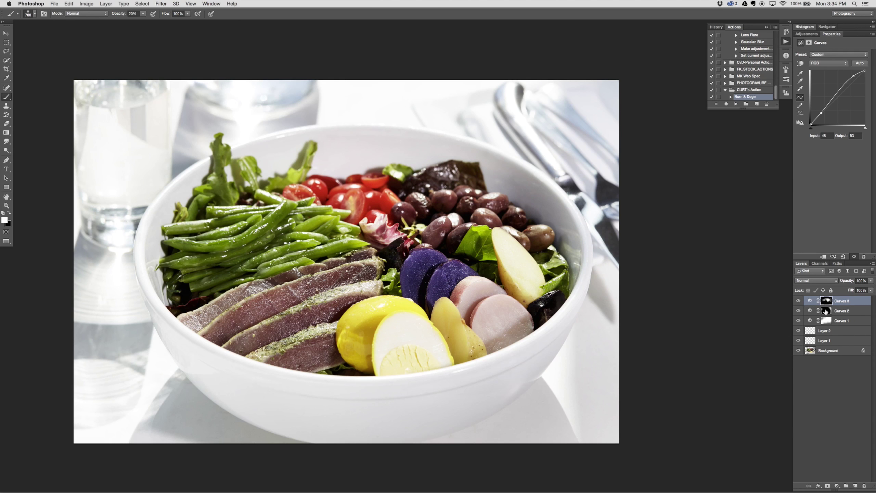
Check the cutlery brightening by toggling the second Curves layer's mask and visibility
{"action": "left_click", "coordinate": [826, 311], "text": "shift"}
{"action": "left_click", "coordinate": [826, 312], "text": "shift"}
{"action": "left_click", "coordinate": [827, 311]}
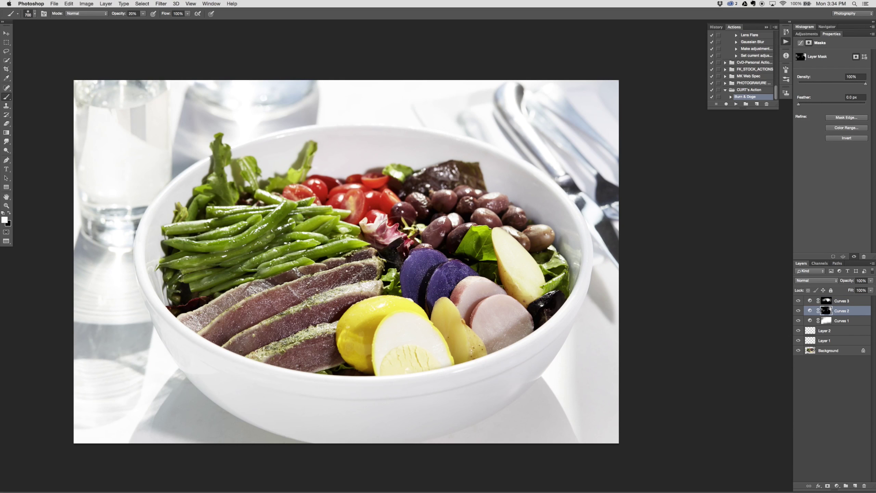
{"action": "key", "text": "x"}
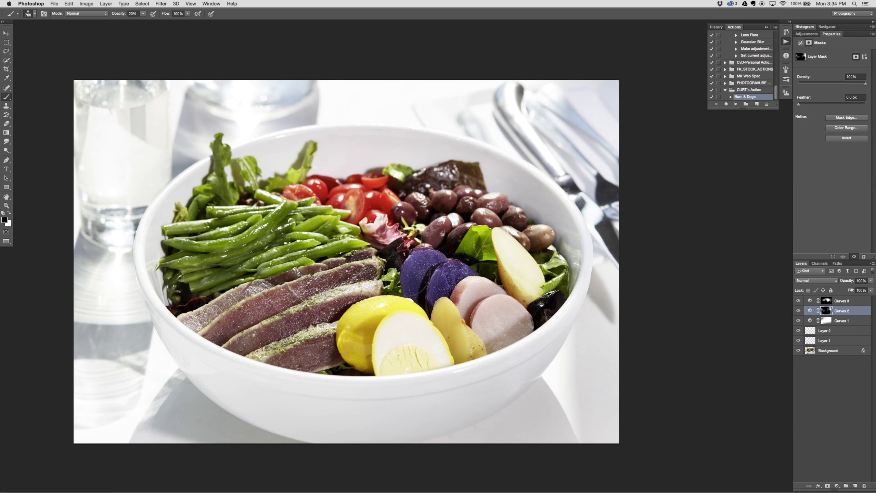
{"action": "key", "text": "x"}
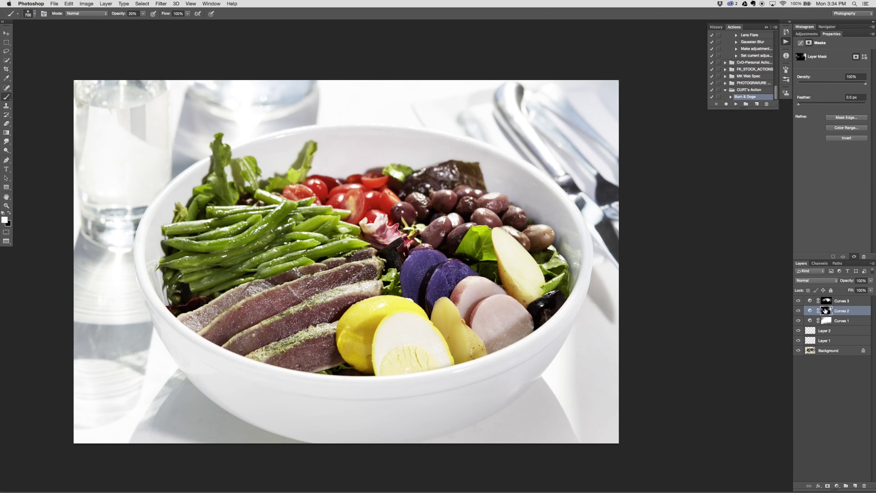
{"action": "left_click", "coordinate": [798, 311]}
{"action": "left_click", "coordinate": [799, 311]}
Add a Hue/Saturation adjustment layer above the top Curves layer and set the master saturation to +15
{"action": "left_click", "coordinate": [809, 300]}
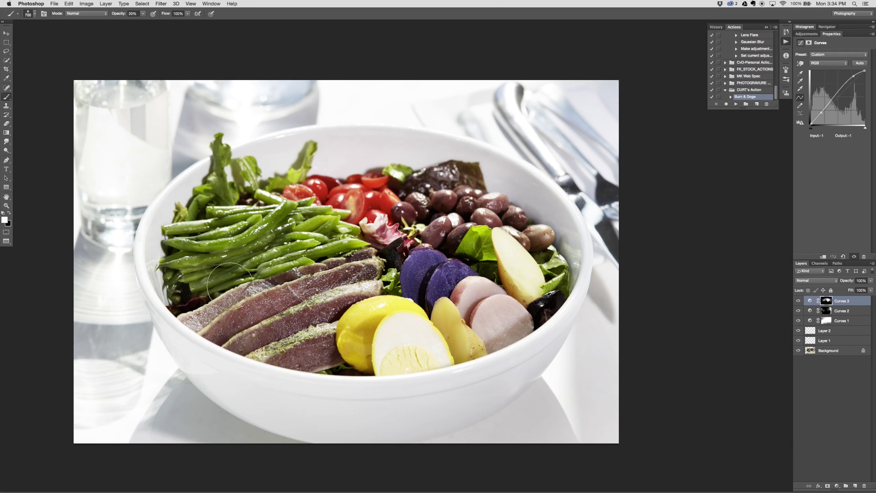
{"action": "left_click", "coordinate": [837, 485]}
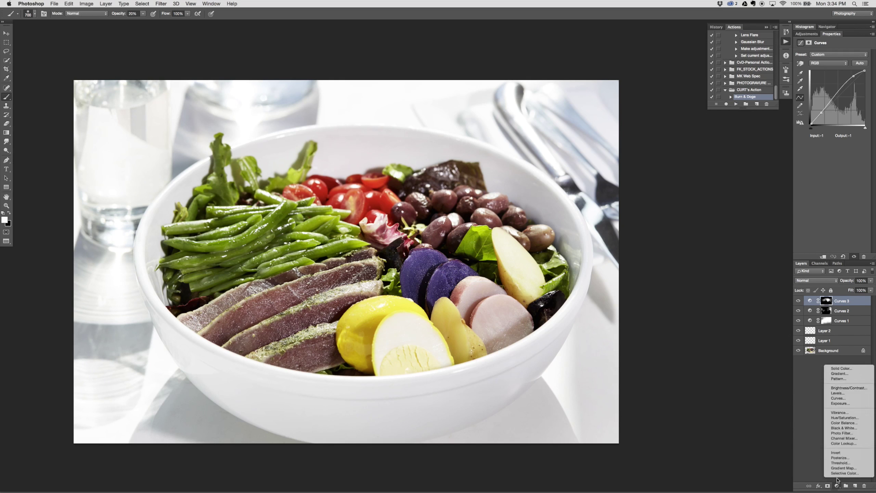
{"action": "left_click", "coordinate": [847, 412]}
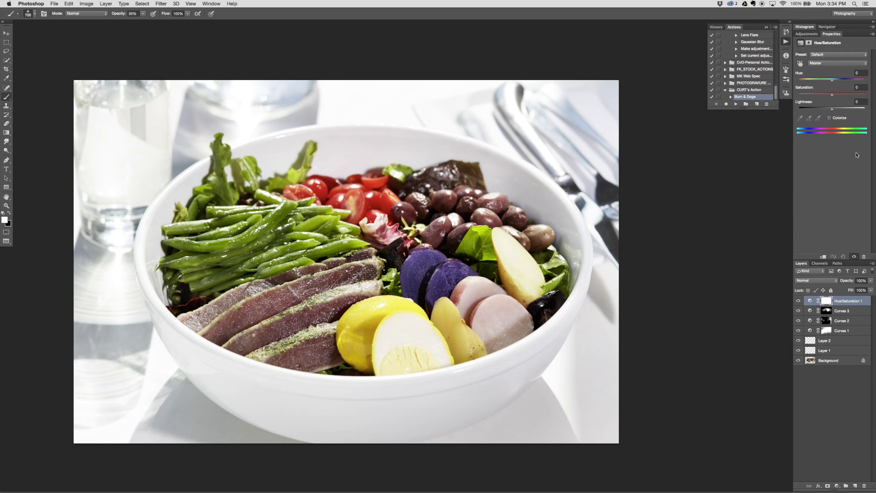
{"action": "left_click_drag", "start_coordinate": [833, 97], "coordinate": [838, 96]}
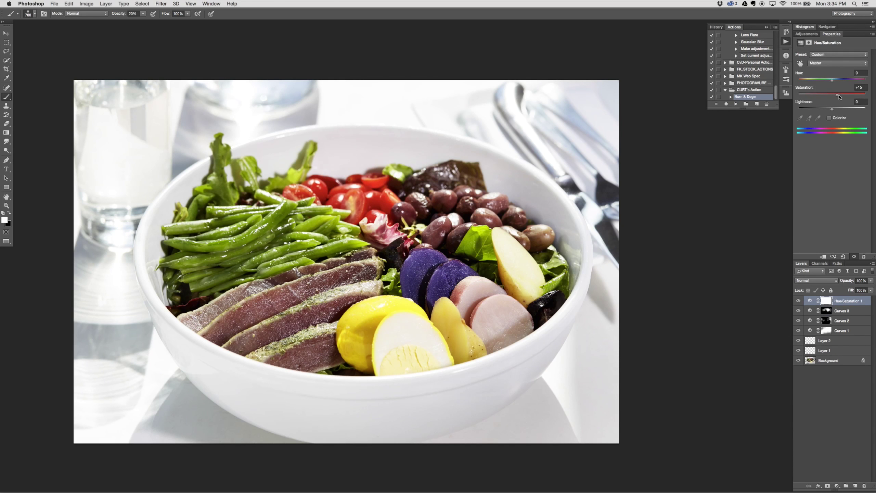
Set the Reds saturation of the Hue/Saturation layer to +18 and compare the photo with the layer hidden and shown
{"action": "left_click", "coordinate": [831, 63]}
{"action": "left_click", "coordinate": [827, 69]}
{"action": "left_click_drag", "start_coordinate": [779, 253], "coordinate": [806, 298]}
{"action": "left_click", "coordinate": [798, 301]}
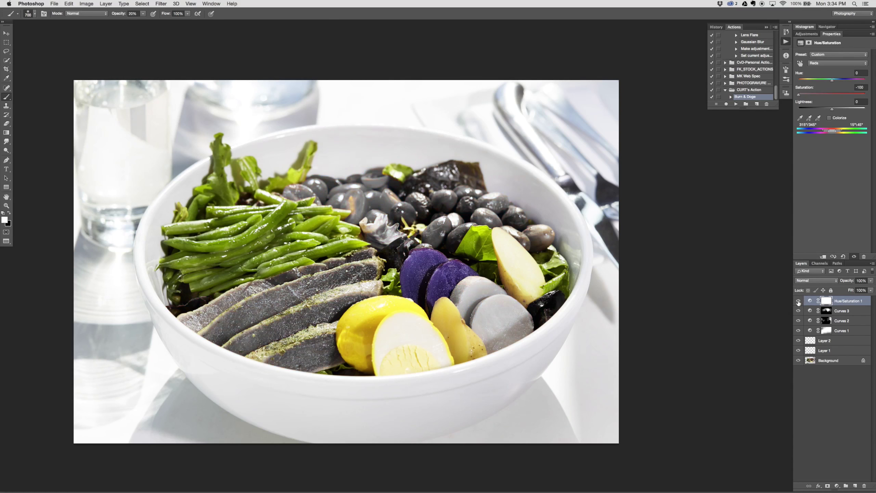
{"action": "left_click", "coordinate": [798, 302]}
{"action": "left_click", "coordinate": [798, 301]}
{"action": "left_click_drag", "start_coordinate": [799, 97], "coordinate": [838, 98]}
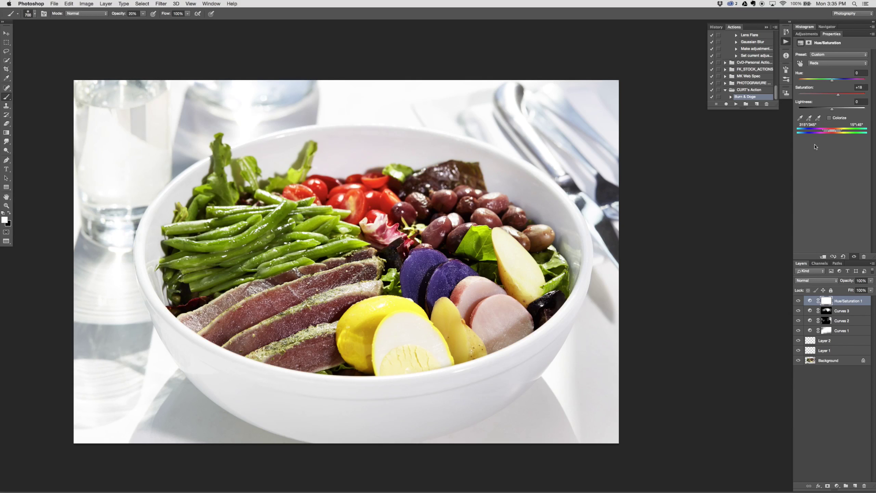
{"action": "left_click", "coordinate": [798, 301]}
{"action": "left_click", "coordinate": [798, 302]}
{"action": "left_click", "coordinate": [798, 301]}
{"action": "left_click", "coordinate": [798, 301]}
Invert the Hue/Saturation mask and paint white at 50% opacity over the meat slices with a smaller brush
{"action": "key", "text": "super+i"}
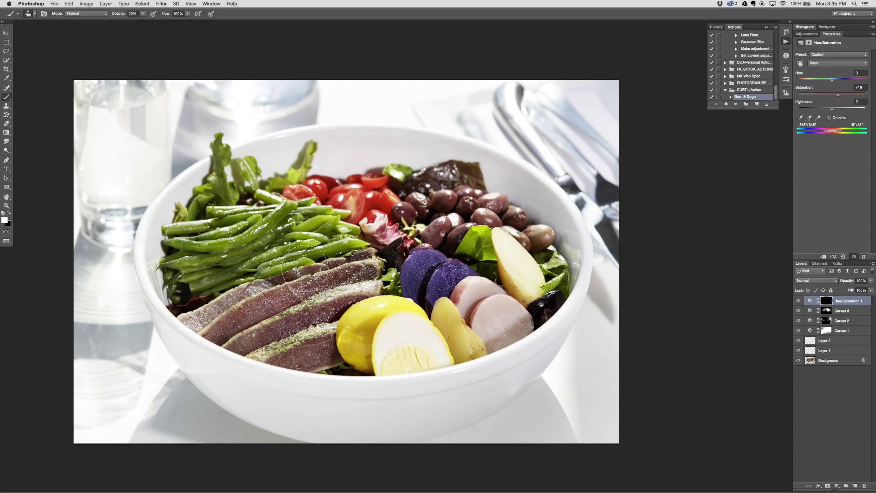
{"action": "key", "text": "5"}
{"action": "key", "text": "bracketleft"}
{"action": "key", "text": "bracketleft"}
{"action": "key", "text": "bracketleft"}
{"action": "key", "text": "bracketleft"}
{"action": "mouse_move", "coordinate": [223, 325]}
{"action": "left_mouse_down"}
{"action": "mouse_move", "coordinate": [309, 294]}
{"action": "mouse_move", "coordinate": [217, 331]}
{"action": "mouse_move", "coordinate": [227, 326]}
{"action": "mouse_move", "coordinate": [244, 343]}
{"action": "mouse_move", "coordinate": [307, 358]}
{"action": "mouse_move", "coordinate": [318, 338]}
{"action": "left_mouse_up"}
{"action": "key", "text": "bracketleft"}
{"action": "key", "text": "x"}
{"action": "key", "text": "x"}
{"action": "key", "text": "v"}
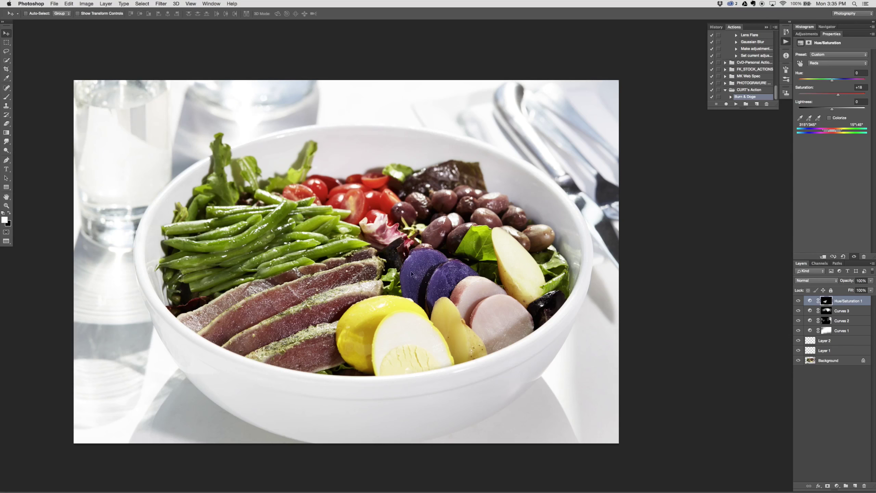
Toggle the Hue/Saturation layer's visibility to check the masked color boost on the meat
{"action": "left_click", "coordinate": [799, 301]}
{"action": "left_click", "coordinate": [799, 301]}
{"action": "left_click", "coordinate": [799, 302]}
{"action": "left_click", "coordinate": [799, 301]}
Create a new layer above Layer 2, set its blend mode to Screen and name it SCREEN
{"action": "left_click", "coordinate": [830, 343]}
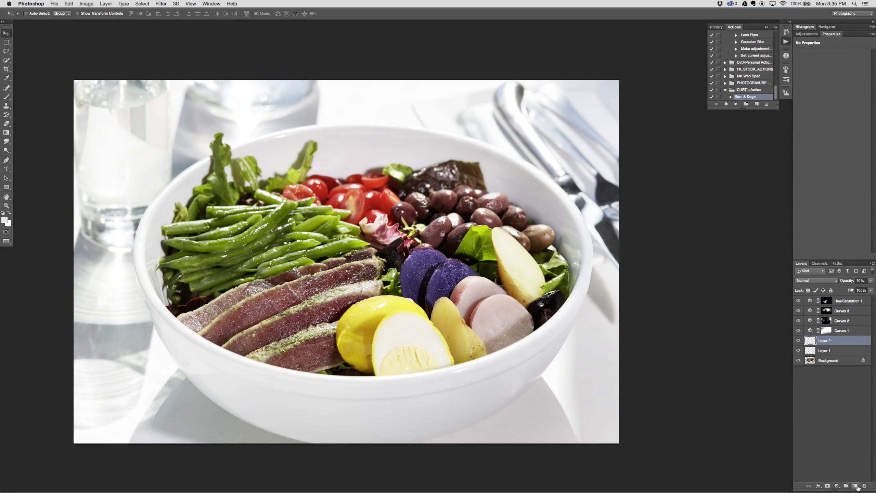
{"action": "left_click", "coordinate": [857, 486]}
{"action": "left_click", "coordinate": [820, 281]}
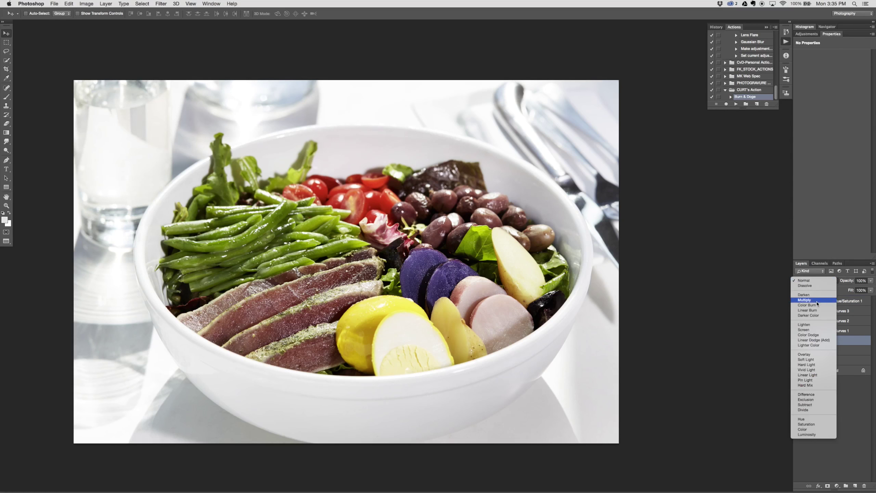
{"action": "left_click", "coordinate": [817, 330]}
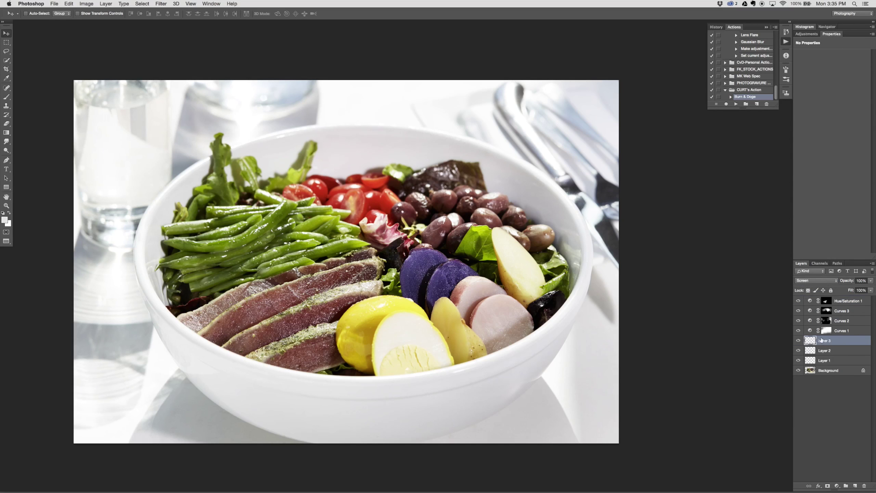
{"action": "double_click", "coordinate": [825, 341]}
{"action": "type", "text": "SCREEN"}
{"action": "key", "text": "Return"}
Paint a soft white haze over the cutlery on the SCREEN layer with a 1400 px brush at 10% opacity
{"action": "key", "text": "b"}
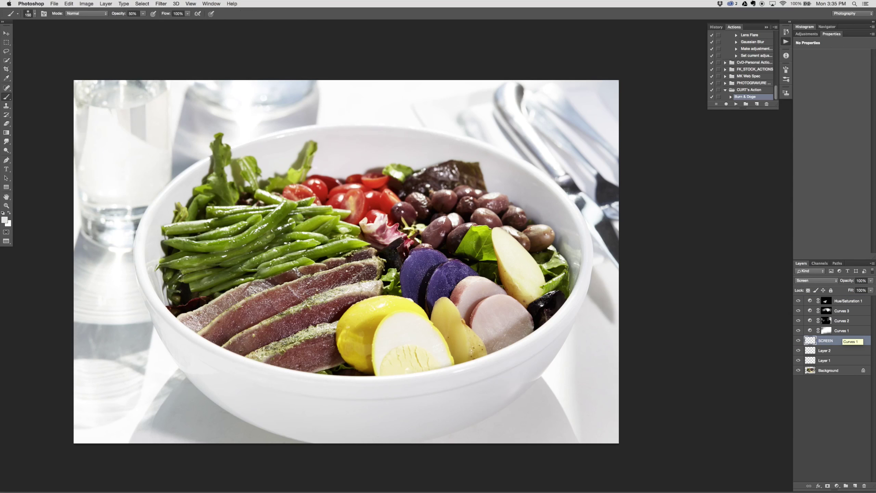
{"action": "key", "text": "1"}
{"action": "key", "text": "bracketright"}
{"action": "key", "text": "bracketright"}
{"action": "key", "text": "bracketright"}
{"action": "key", "text": "bracketright"}
{"action": "key", "text": "bracketright"}
{"action": "key", "text": "bracketright"}
{"action": "key", "text": "bracketright"}
{"action": "key", "text": "bracketright"}
{"action": "key", "text": "bracketright"}
{"action": "key", "text": "bracketright"}
{"action": "key", "text": "bracketright"}
{"action": "key", "text": "bracketright"}
{"action": "key", "text": "bracketright"}
{"action": "key", "text": "bracketright"}
{"action": "key", "text": "bracketright"}
{"action": "key", "text": "bracketright"}
{"action": "key", "text": "bracketright"}
{"action": "key", "text": "bracketright"}
{"action": "key", "text": "bracketright"}
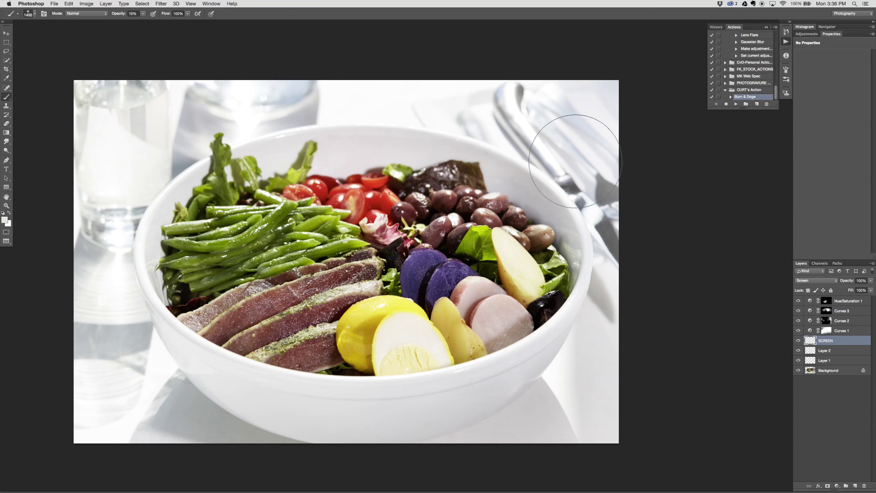
Refine the haze around the cutlery with a 1000 px eraser and the 10% brush, reducing the brush to 900 px
{"action": "key", "text": "e"}
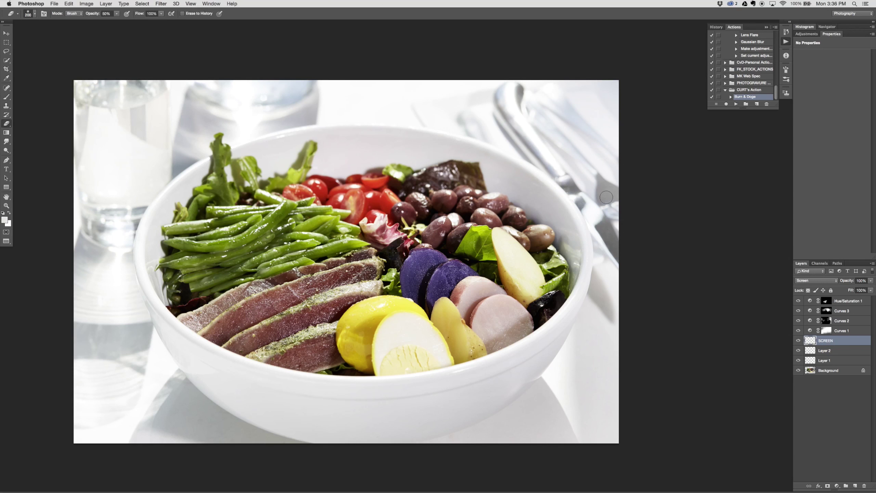
{"action": "key", "text": "bracketright"}
{"action": "key", "text": "bracketright"}
{"action": "key", "text": "bracketright"}
{"action": "key", "text": "bracketright"}
{"action": "key", "text": "bracketright"}
{"action": "key", "text": "bracketright"}
{"action": "key", "text": "bracketright"}
{"action": "key", "text": "bracketright"}
{"action": "key", "text": "bracketright"}
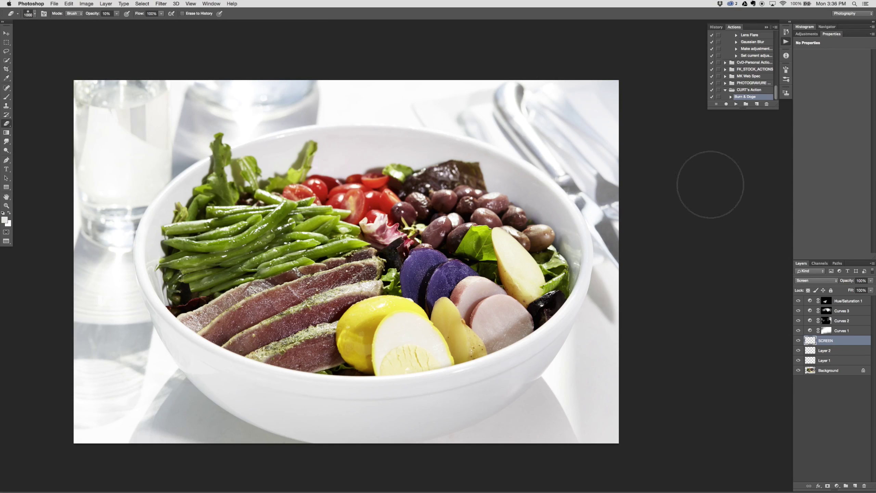
{"action": "key", "text": "b"}
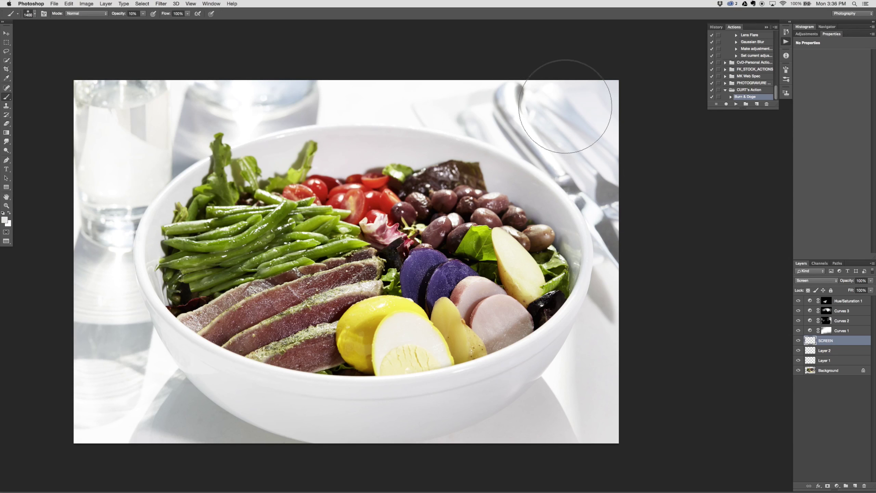
{"action": "key", "text": "e"}
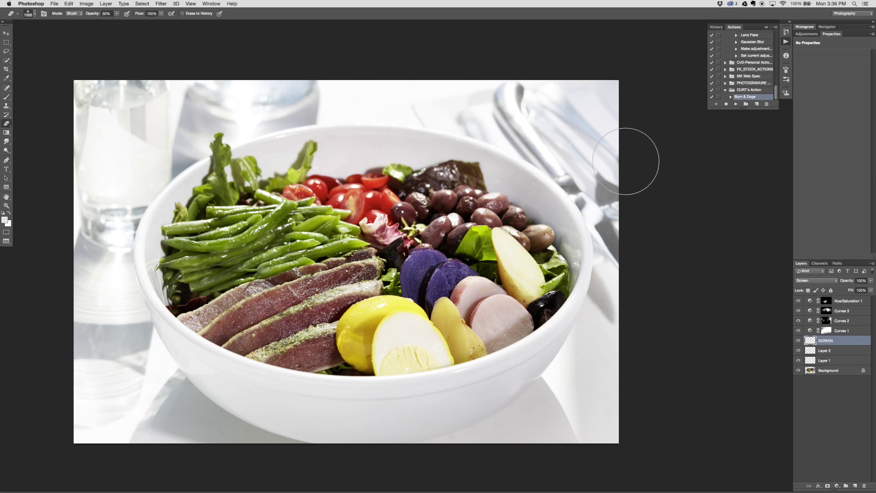
{"action": "key", "text": "b"}
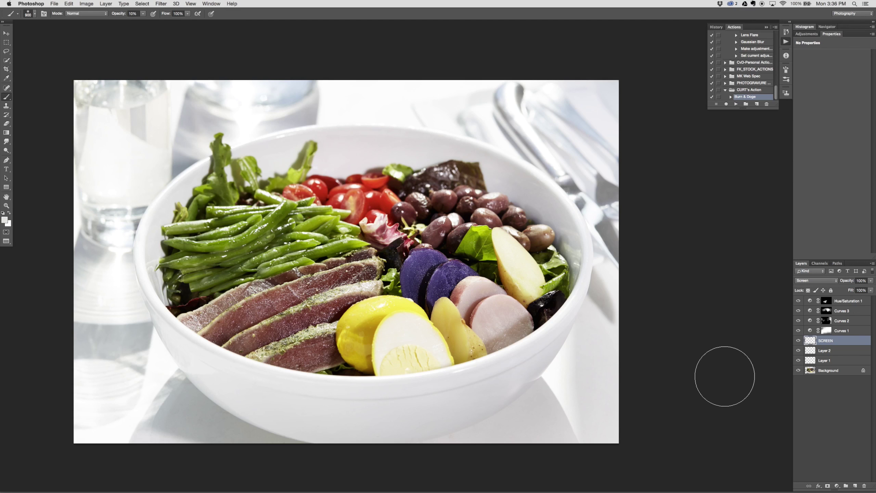
{"action": "key", "text": "v"}
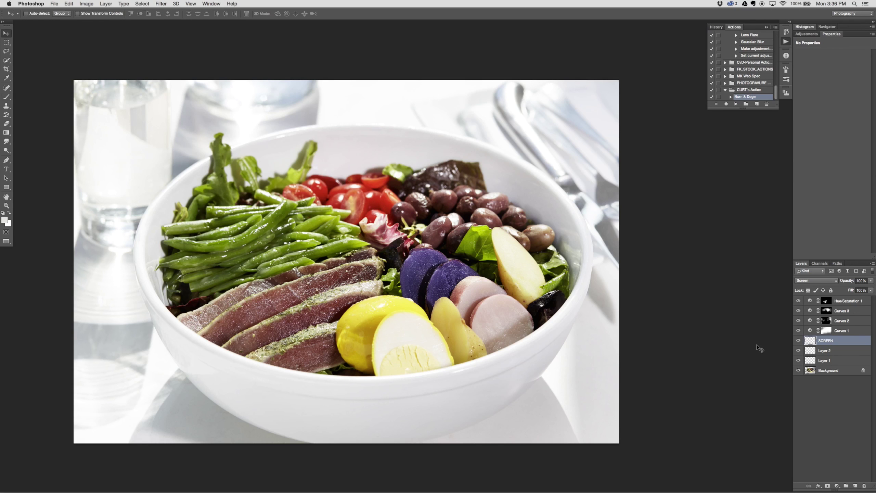
Add a Levels adjustment layer above the Hue/Saturation layer
{"action": "left_click", "coordinate": [854, 302]}
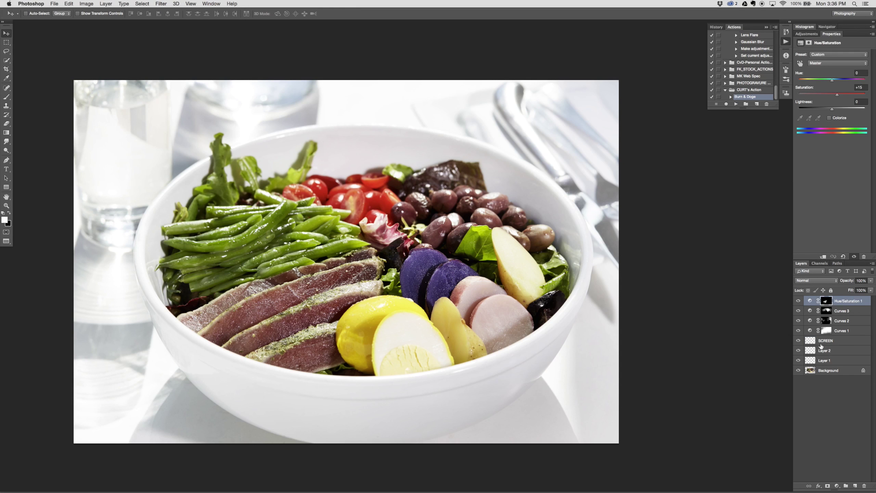
{"action": "left_click", "coordinate": [837, 486]}
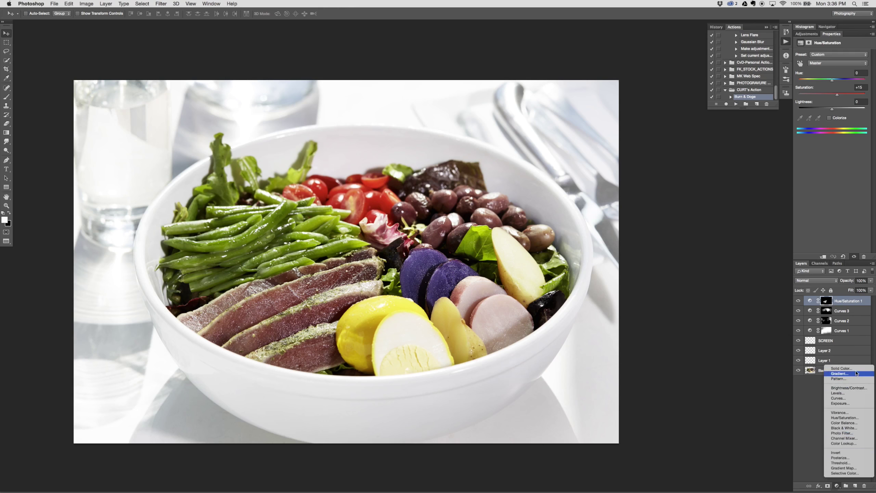
{"action": "left_click", "coordinate": [868, 396]}
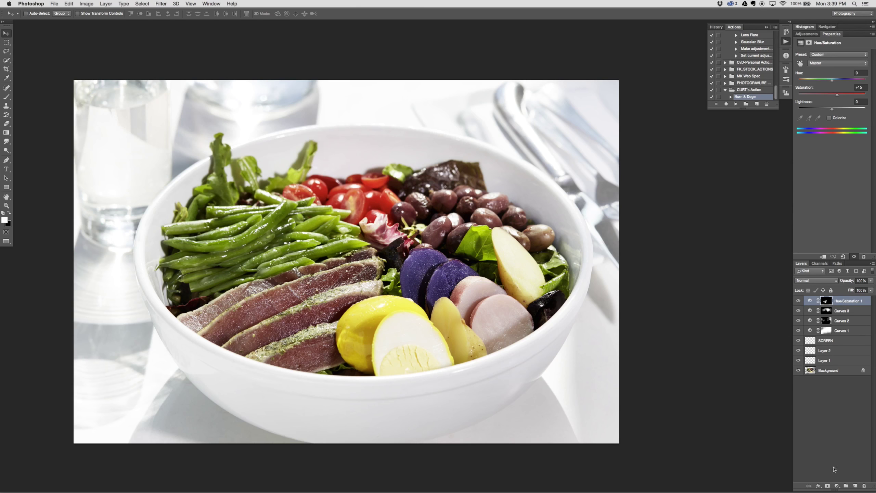
{"action": "left_click", "coordinate": [837, 486]}
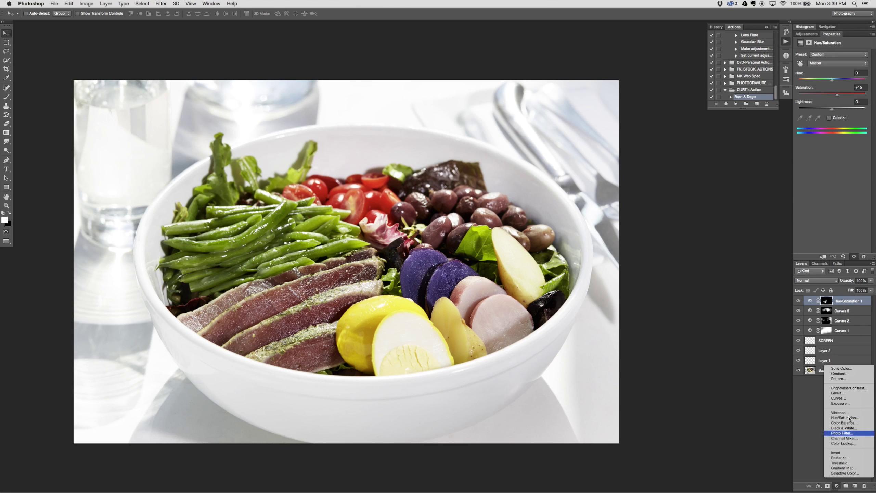
{"action": "left_click", "coordinate": [858, 394]}
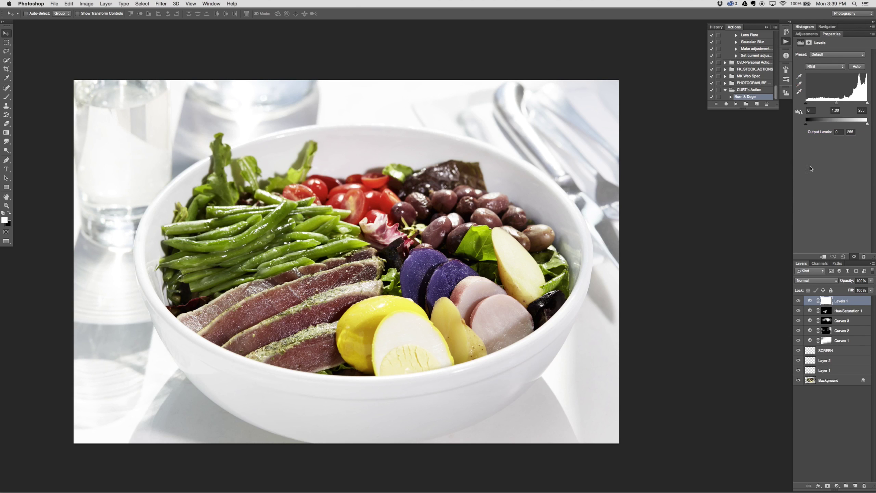
Set the Blue channel's output levels to 18 and 251 in the Levels layer
{"action": "left_click", "coordinate": [822, 67]}
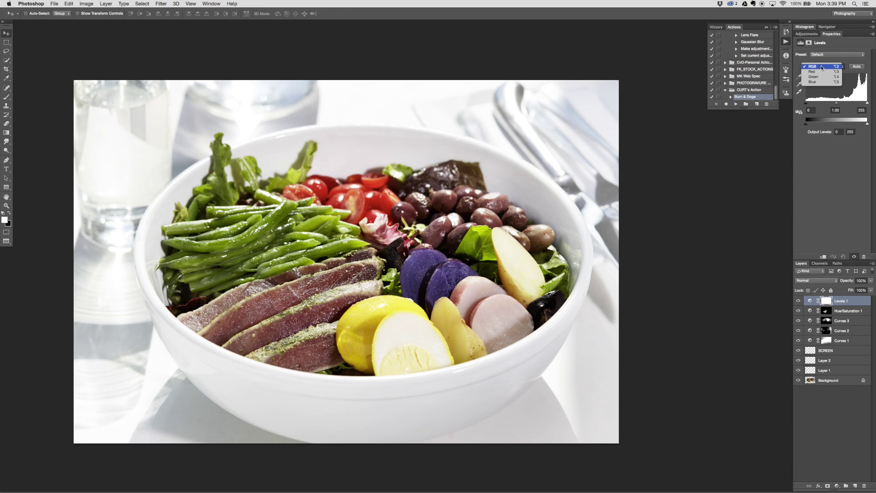
{"action": "left_click", "coordinate": [823, 83]}
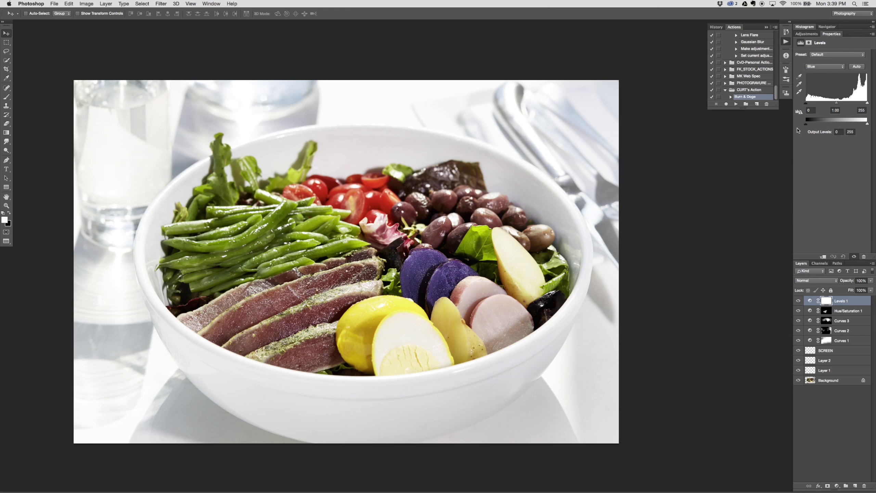
{"action": "left_click", "coordinate": [839, 132]}
{"action": "type", "text": "18"}
{"action": "key", "text": "Tab"}
{"action": "type", "text": "25"}
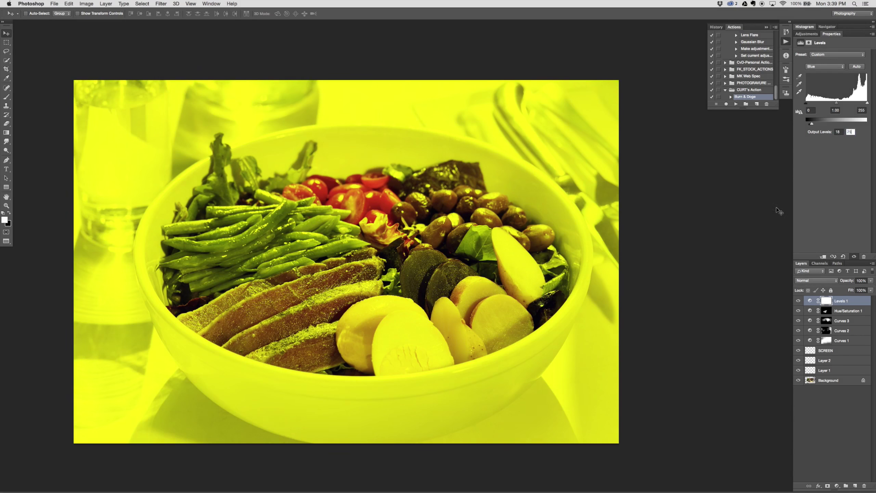
{"action": "type", "text": "1"}
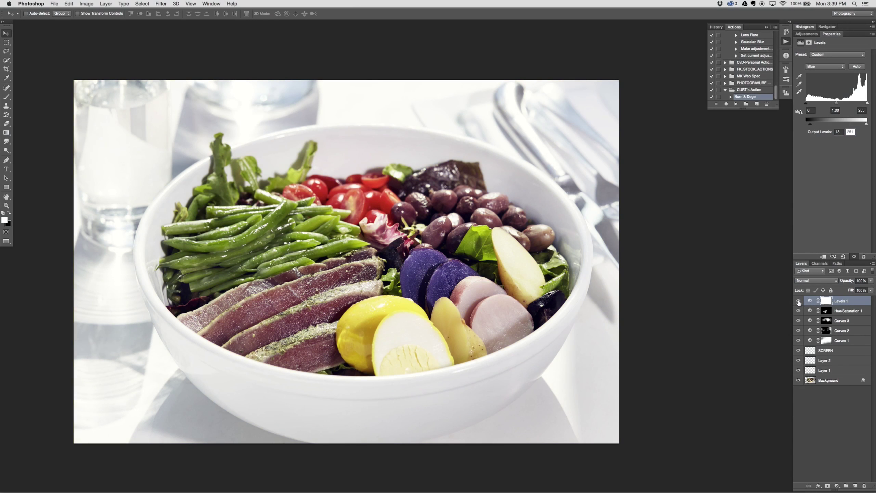
Compare the photo with and without the Levels layer's blue color shift
{"action": "left_click", "coordinate": [798, 301]}
{"action": "left_click", "coordinate": [799, 302]}
{"action": "left_click", "coordinate": [800, 302]}
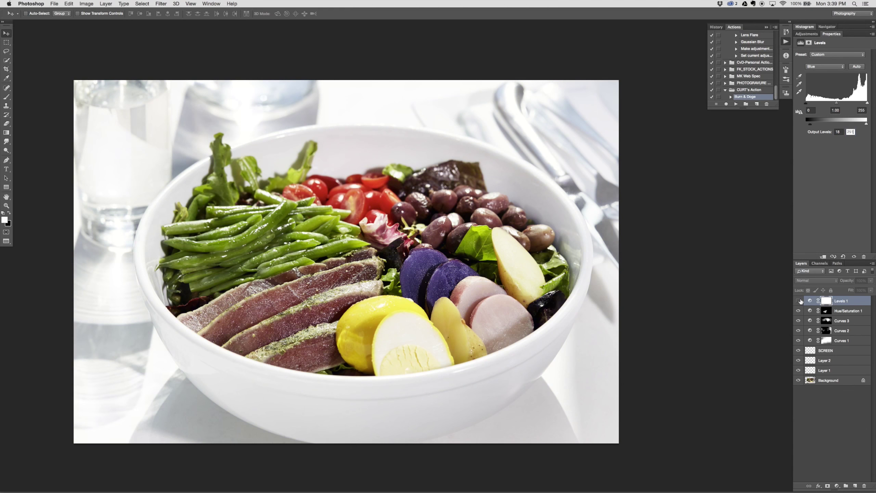
{"action": "left_click", "coordinate": [799, 301]}
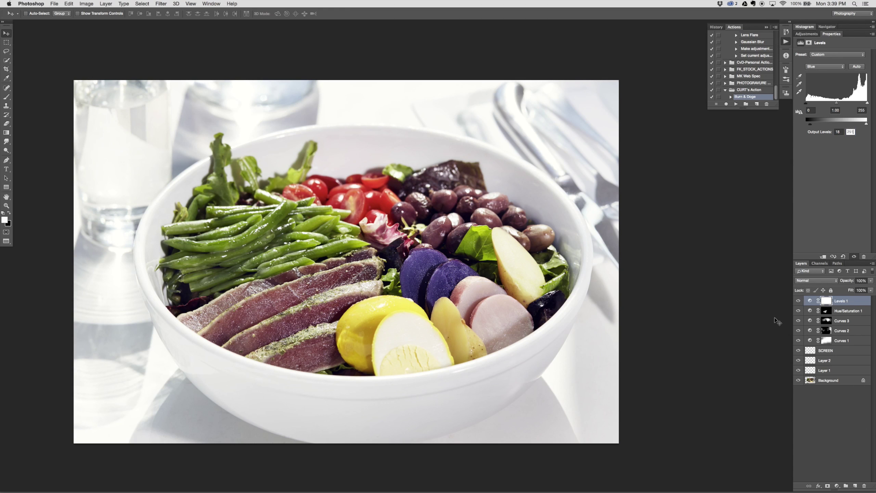
{"action": "key", "text": "Return"}
Reduce the Blue channel's black output level to 9 in the Levels layer and compare the photo without it
{"action": "left_click", "coordinate": [858, 321]}
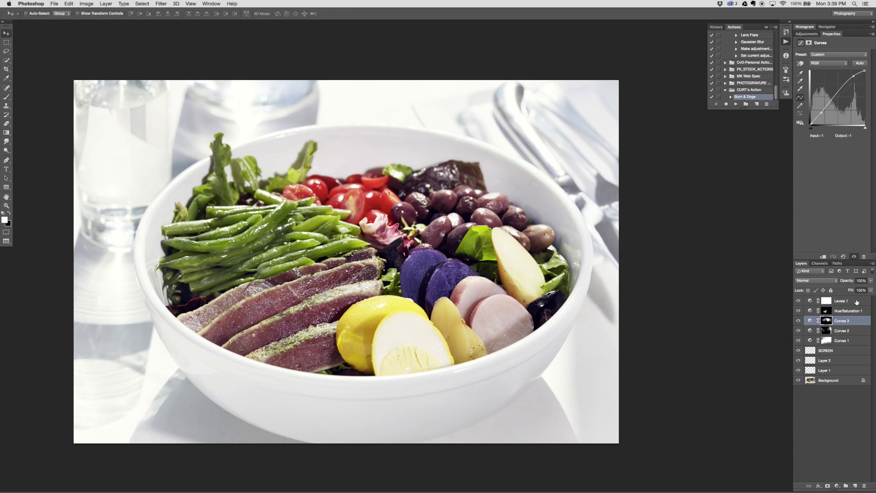
{"action": "left_click", "coordinate": [857, 302]}
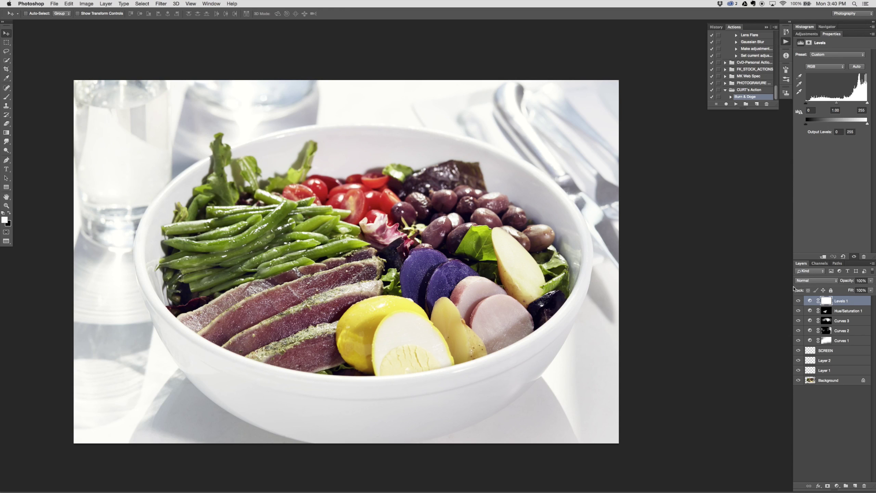
{"action": "left_click", "coordinate": [832, 65]}
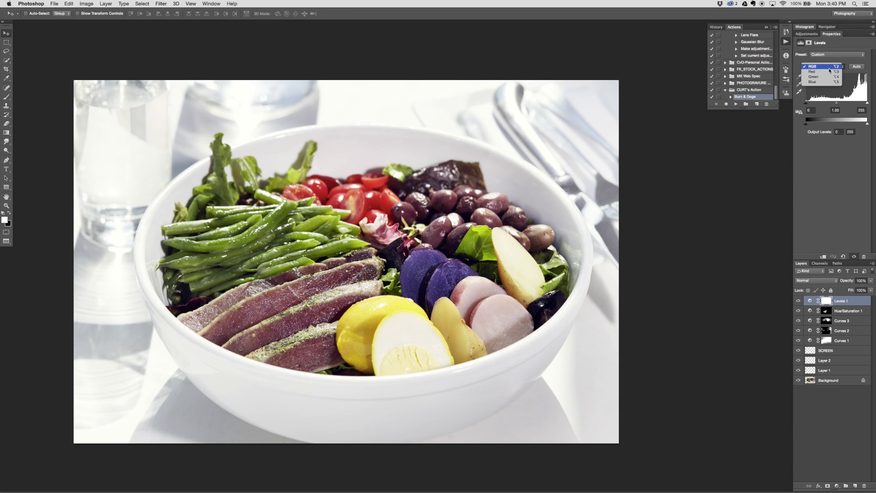
{"action": "left_click", "coordinate": [830, 87]}
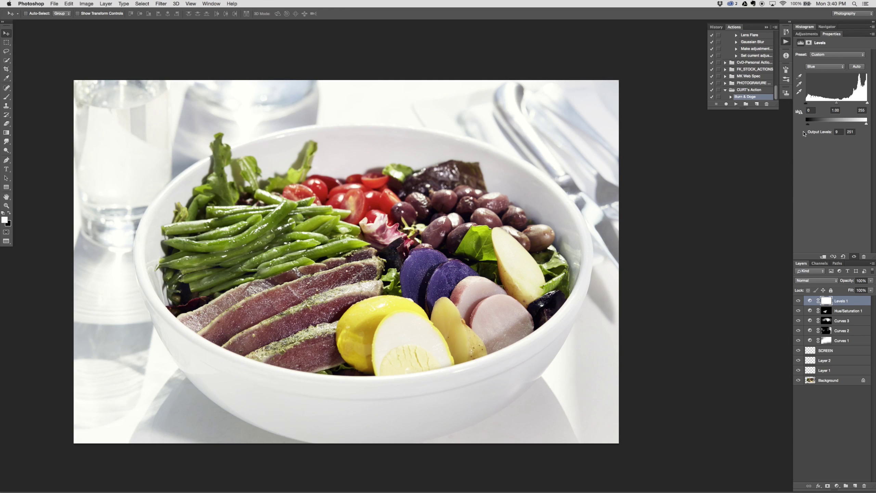
{"action": "left_click", "coordinate": [799, 301]}
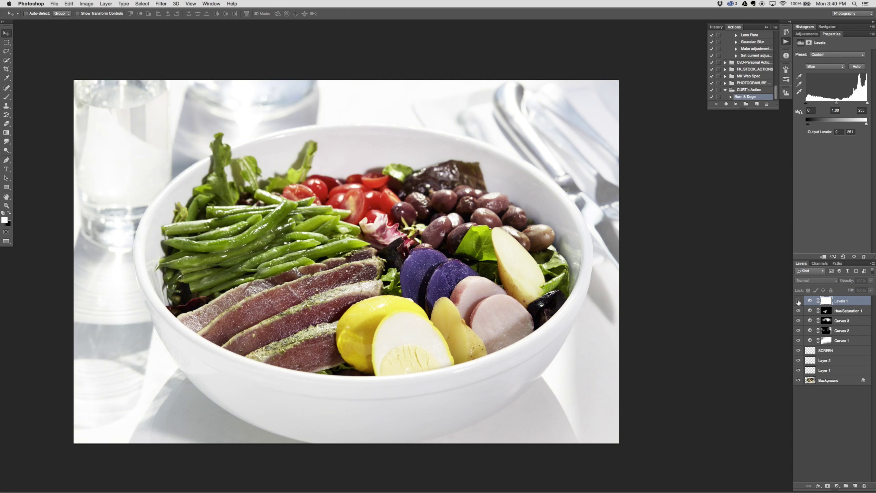
{"action": "left_click", "coordinate": [798, 301]}
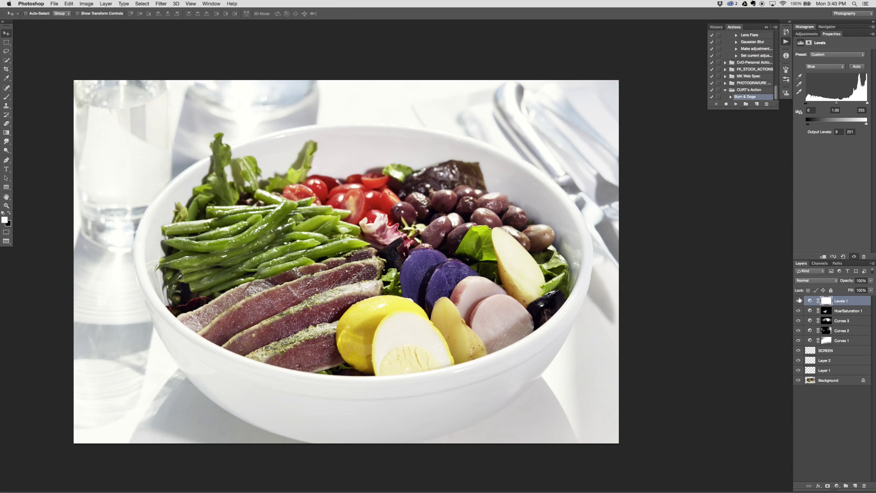
Paint black at 100% opacity over the food on the Levels layer's mask, enlarging the brush to 1200 px
{"action": "left_click", "coordinate": [827, 300]}
{"action": "key", "text": "b"}
{"action": "key", "text": "x"}
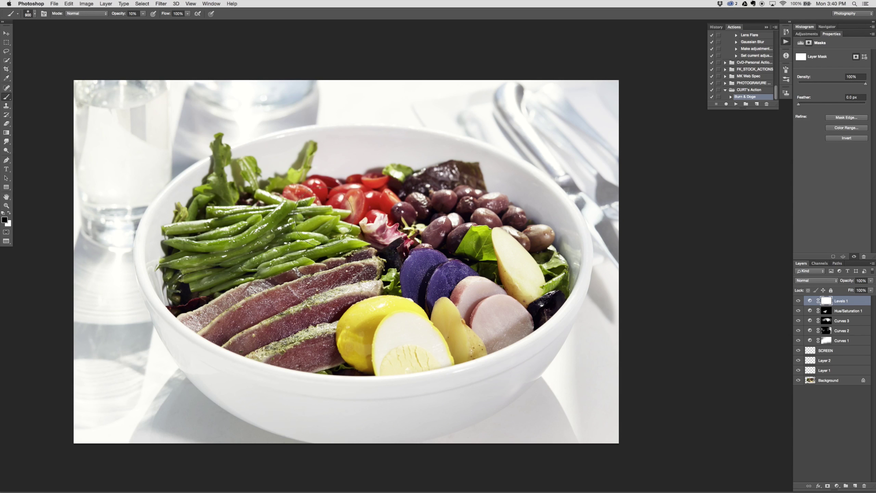
{"action": "key", "text": "0"}
{"action": "mouse_move", "coordinate": [371, 227]}
{"action": "left_mouse_down"}
{"action": "mouse_move", "coordinate": [393, 262]}
{"action": "mouse_move", "coordinate": [362, 269]}
{"action": "mouse_move", "coordinate": [328, 239]}
{"action": "mouse_move", "coordinate": [342, 245]}
{"action": "left_mouse_up"}
{"action": "key", "text": "bracketright"}
{"action": "key", "text": "bracketright"}
{"action": "key", "text": "bracketright"}
Toggle the Levels layer's visibility to check the masked color shift around the bowl
{"action": "left_click", "coordinate": [798, 301]}
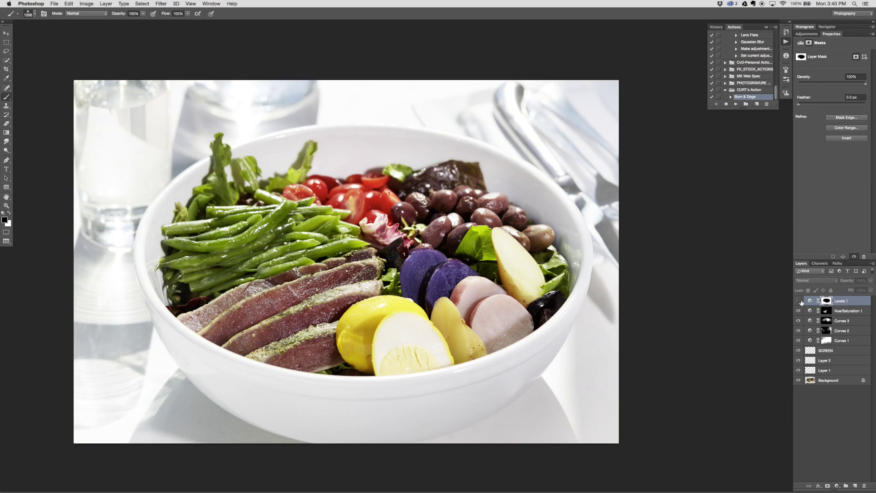
{"action": "left_click", "coordinate": [798, 300]}
{"action": "left_click", "coordinate": [798, 301]}
{"action": "left_click", "coordinate": [799, 302]}
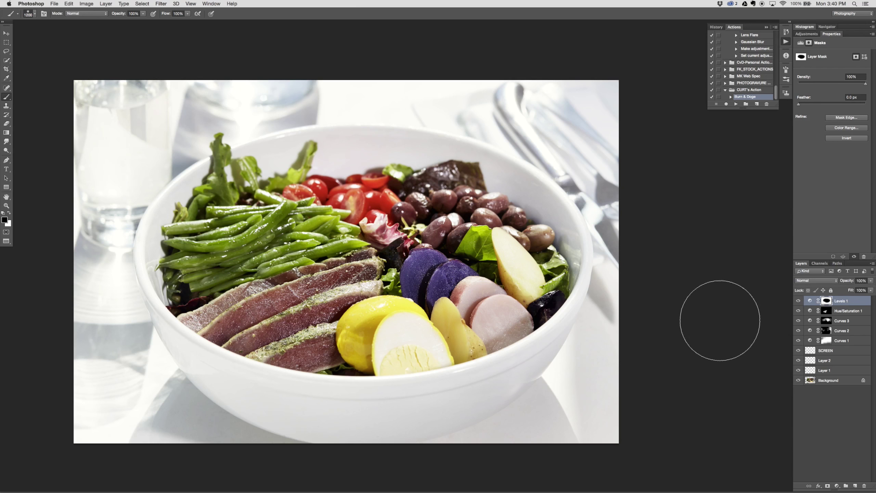
Add an empty layer above the SCREEN layer for Clone Stamp retouching of the salad
{"action": "left_click", "coordinate": [845, 352]}
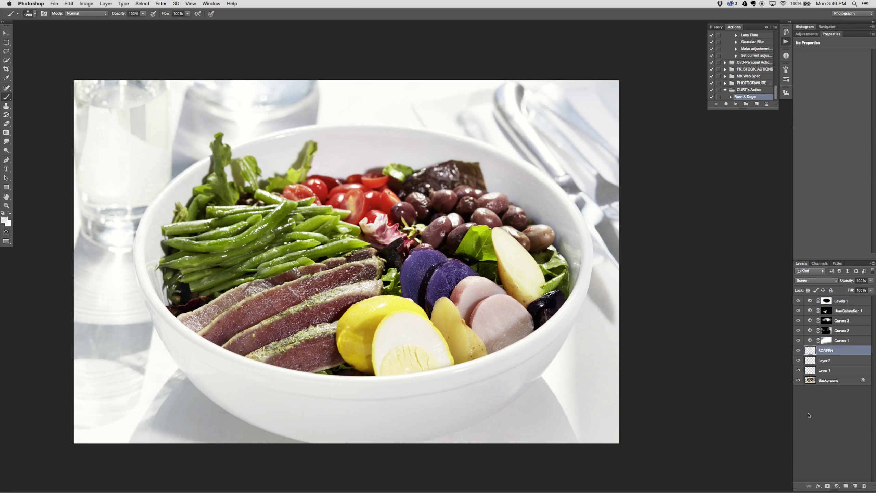
{"action": "left_click", "coordinate": [856, 485]}
{"action": "key", "text": "s"}
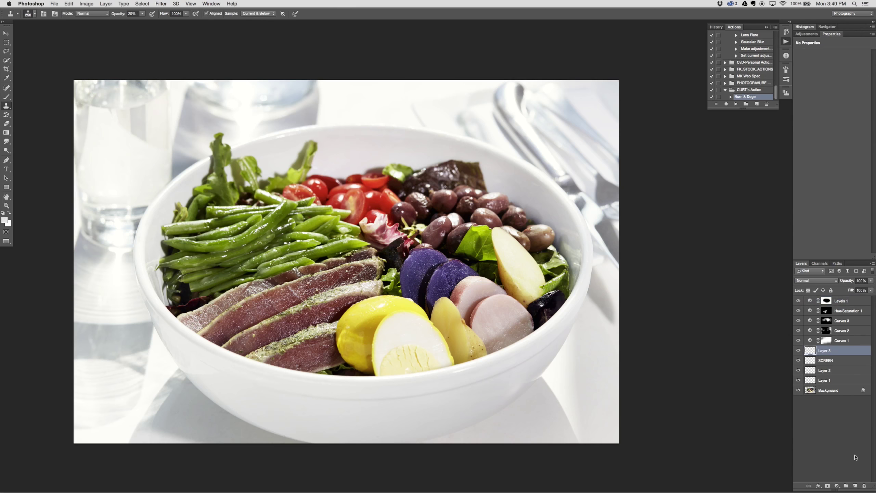
{"action": "key", "text": "super+equal"}
{"action": "key", "text": "super+equal"}
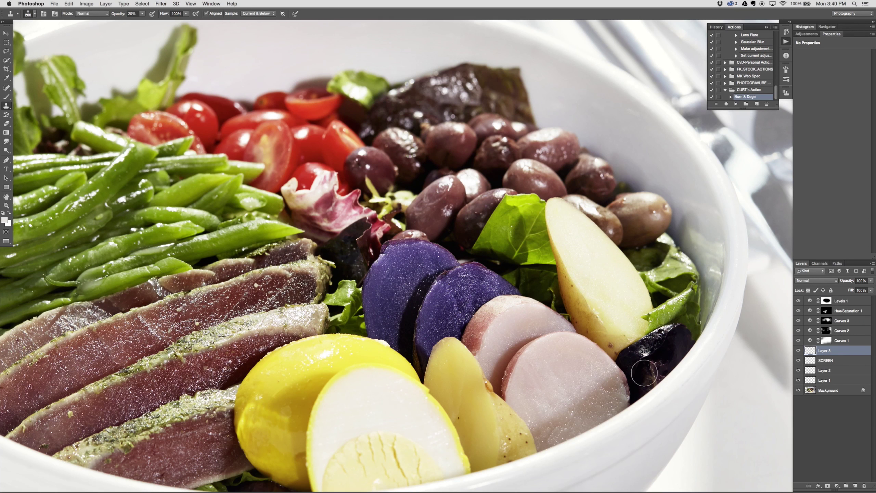
Clone away small specks and glare spots on the olives, dark leaf and green beans at 20% opacity with a 40 px brush
{"action": "key", "text": "bracketleft"}
{"action": "key", "text": "bracketleft"}
{"action": "key", "text": "bracketleft"}
{"action": "key", "text": "bracketleft"}
{"action": "key", "text": "bracketleft"}
{"action": "key", "text": "bracketleft"}
{"action": "key", "text": "bracketleft"}
{"action": "key", "text": "bracketleft"}
{"action": "left_click", "coordinate": [645, 356]}
{"action": "key", "text": "bracketleft"}
{"action": "key", "text": "bracketleft"}
{"action": "key", "text": "bracketleft"}
{"action": "left_click", "coordinate": [376, 165], "text": "alt"}
{"action": "left_click_drag", "start_coordinate": [424, 114], "coordinate": [425, 114]}
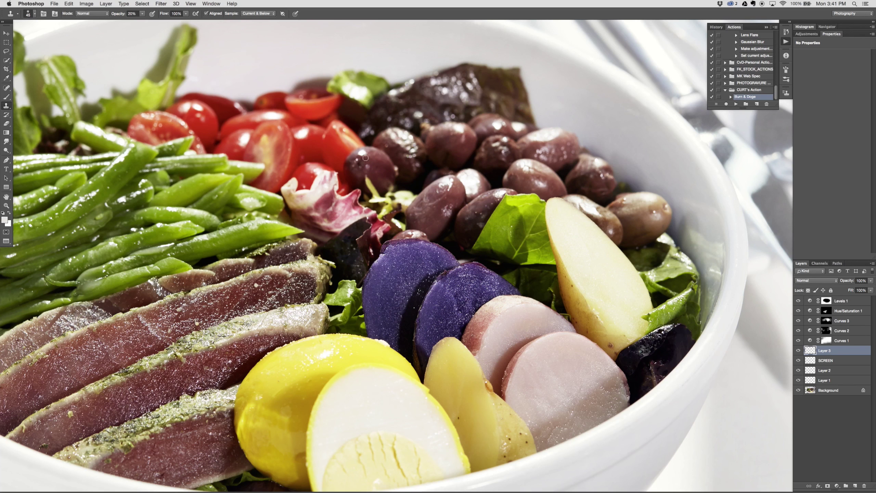
{"action": "mouse_move", "coordinate": [360, 212]}
{"action": "left_mouse_down"}
{"action": "mouse_move", "coordinate": [502, 197]}
{"action": "mouse_move", "coordinate": [469, 216]}
{"action": "left_mouse_up"}
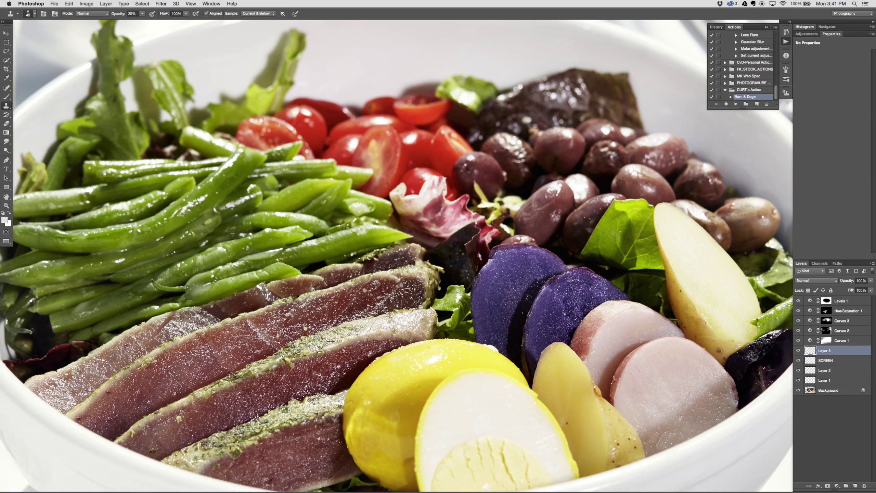
{"action": "left_click_drag", "start_coordinate": [106, 264], "coordinate": [121, 260]}
{"action": "mouse_move", "coordinate": [345, 405]}
{"action": "left_mouse_down"}
{"action": "mouse_move", "coordinate": [214, 345]}
{"action": "mouse_move", "coordinate": [195, 380]}
{"action": "left_mouse_up"}
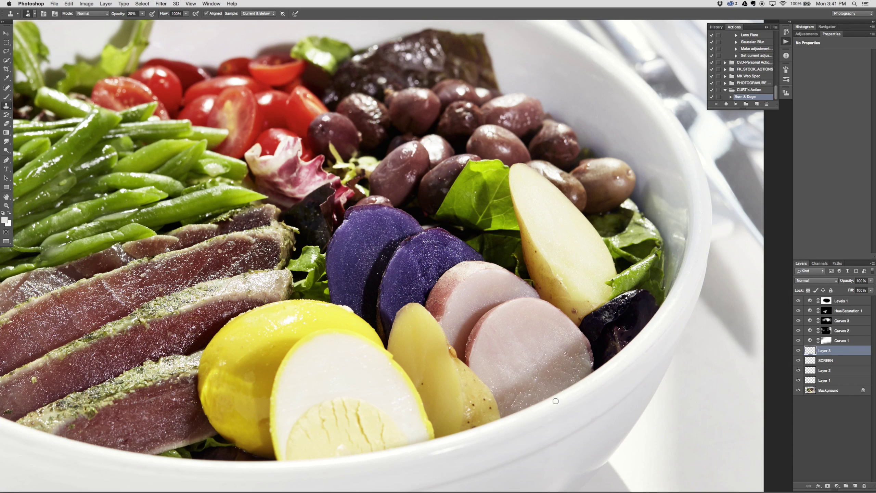
Add another empty layer and set the Clone Stamp to 10% opacity with a 200 px brush
{"action": "left_click", "coordinate": [855, 485]}
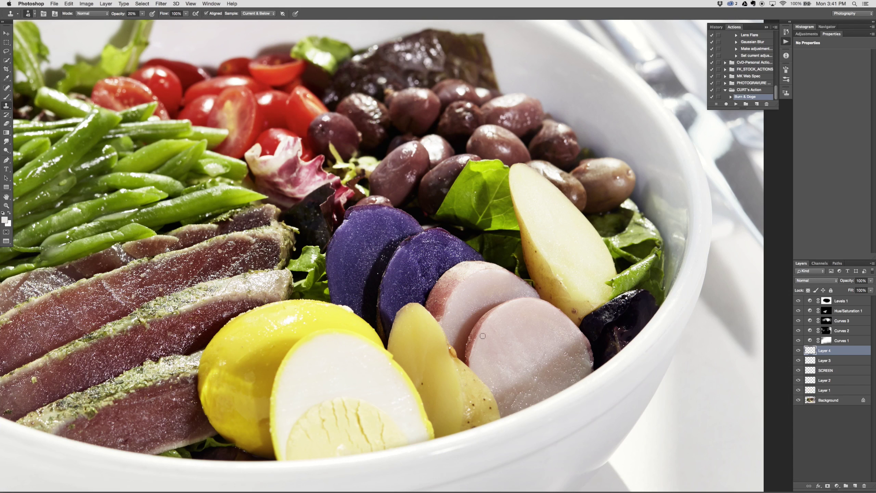
{"action": "key", "text": "bracketright"}
{"action": "key", "text": "bracketright"}
{"action": "key", "text": "bracketright"}
{"action": "key", "text": "bracketright"}
{"action": "key", "text": "bracketright"}
{"action": "key", "text": "bracketright"}
{"action": "key", "text": "bracketright"}
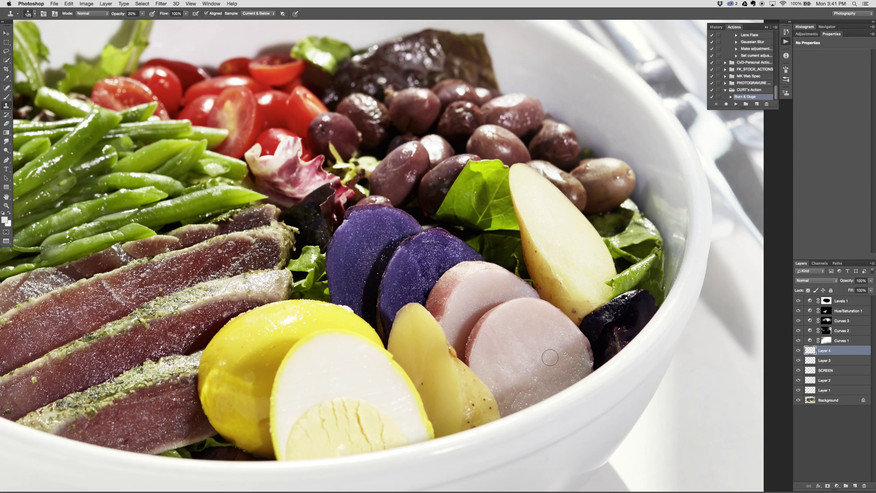
{"action": "key", "text": "1"}
{"action": "key", "text": "bracketright"}
{"action": "key", "text": "bracketright"}
{"action": "key", "text": "bracketright"}
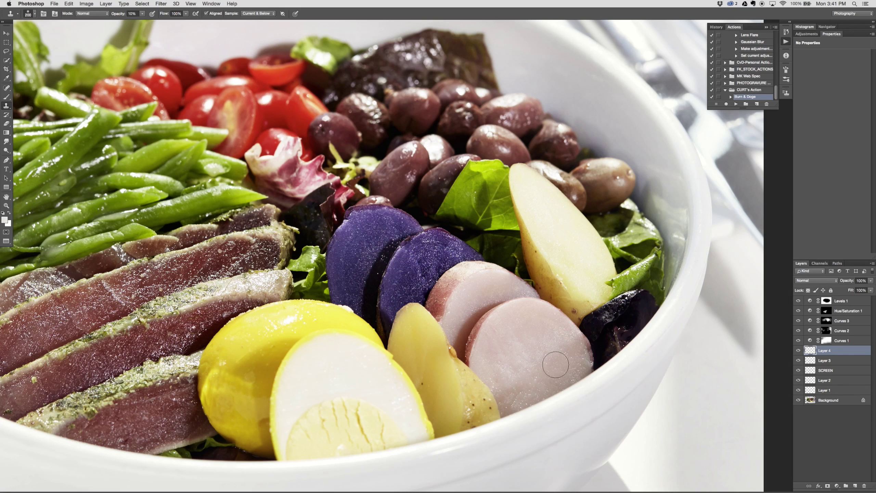
Clone lit potato texture over the shadowed lower part of the front pink potato slice
{"action": "left_click", "coordinate": [515, 353], "text": "alt"}
{"action": "left_click_drag", "start_coordinate": [508, 397], "coordinate": [539, 390]}
{"action": "left_click", "coordinate": [563, 359], "text": "alt"}
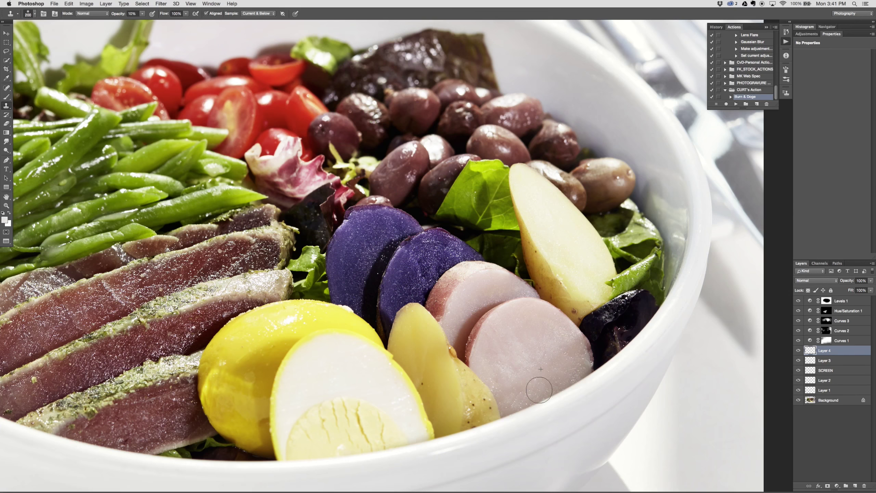
{"action": "left_click", "coordinate": [560, 333], "text": "alt"}
{"action": "left_click", "coordinate": [552, 334], "text": "alt"}
{"action": "mouse_move", "coordinate": [573, 346]}
{"action": "left_mouse_down"}
{"action": "mouse_move", "coordinate": [549, 378]}
{"action": "mouse_move", "coordinate": [525, 387]}
{"action": "left_mouse_up"}
{"action": "left_click", "coordinate": [541, 348], "text": "alt"}
Compare the photo with and without the potato retouch, and set that layer's opacity to 90%
{"action": "left_click", "coordinate": [798, 351]}
{"action": "left_click", "coordinate": [798, 351]}
{"action": "key", "text": "super+0"}
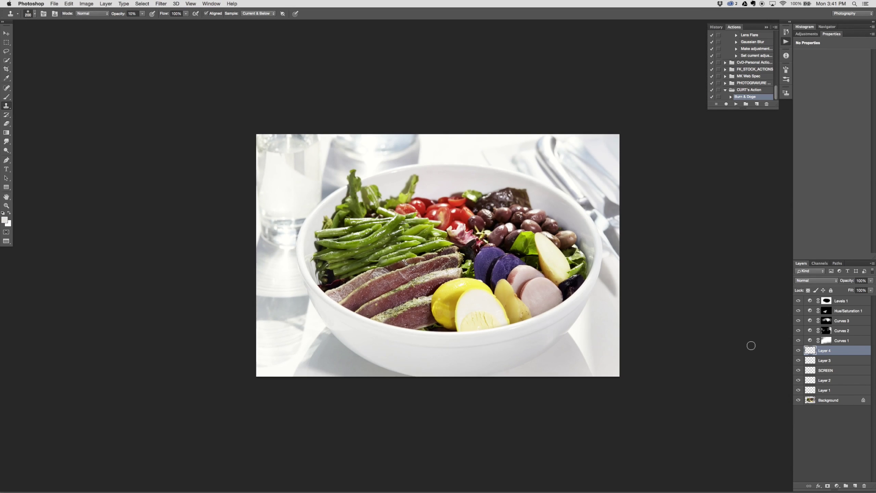
{"action": "key", "text": "v"}
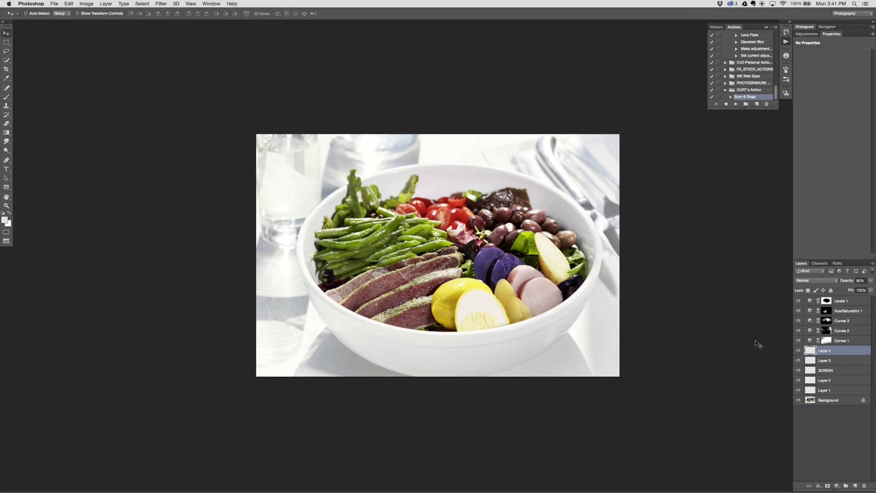
Merge a stamped copy of the retouching layers into a new layer with the five adjustment layers hidden, and show the adjustments again
{"action": "left_click_drag", "start_coordinate": [798, 305], "coordinate": [799, 341]}
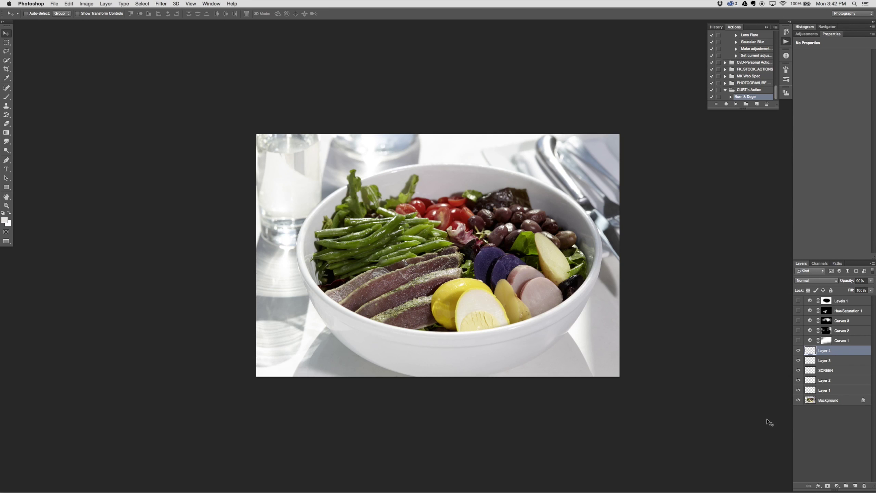
{"action": "key", "text": "super+alt+shift+e"}
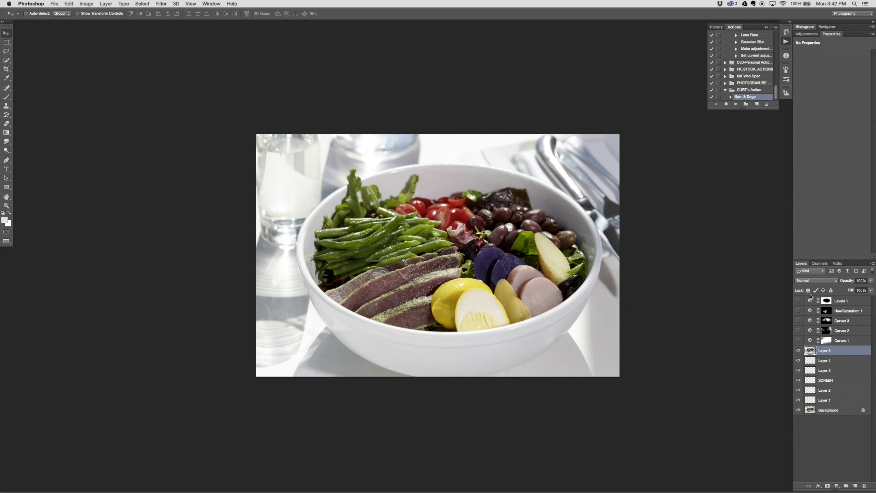
{"action": "left_click_drag", "start_coordinate": [799, 305], "coordinate": [799, 341]}
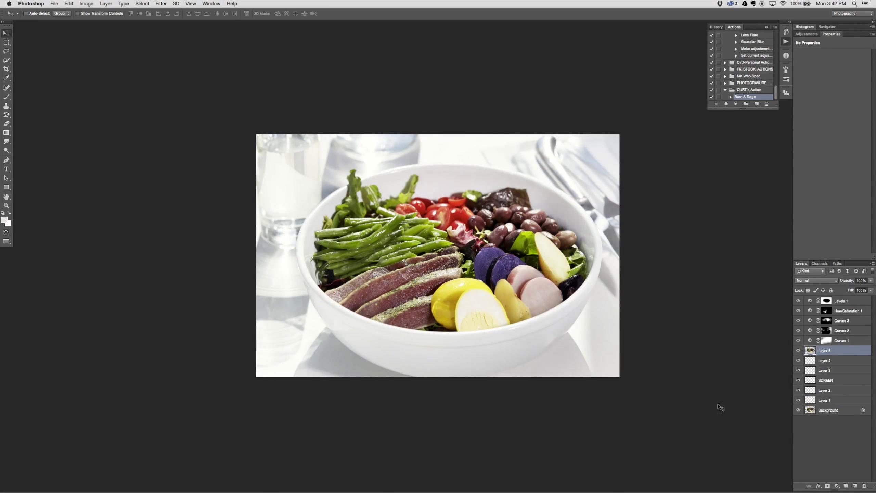
Apply Unsharp Mask to the stamped layer with an amount of 14% and a radius of 26.2 pixels, checking the preview
{"action": "key", "text": "super+plus"}
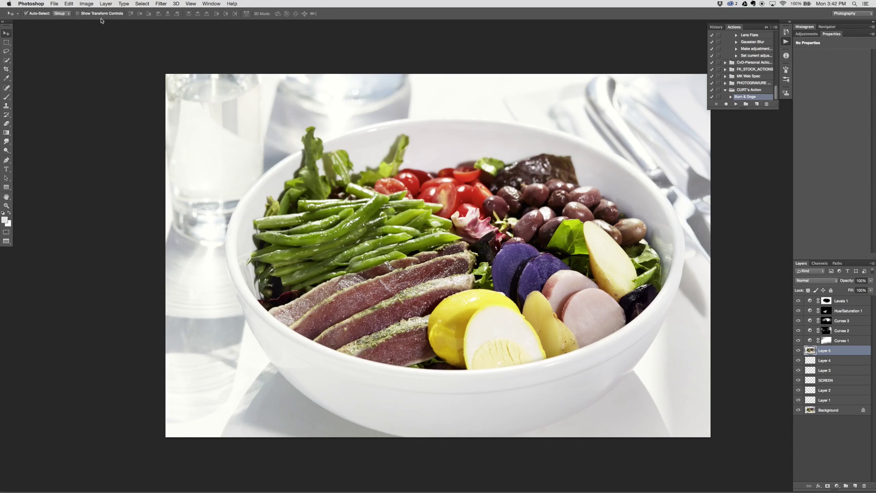
{"action": "left_click", "coordinate": [158, 3]}
{"action": "mouse_move", "coordinate": [214, 124]}
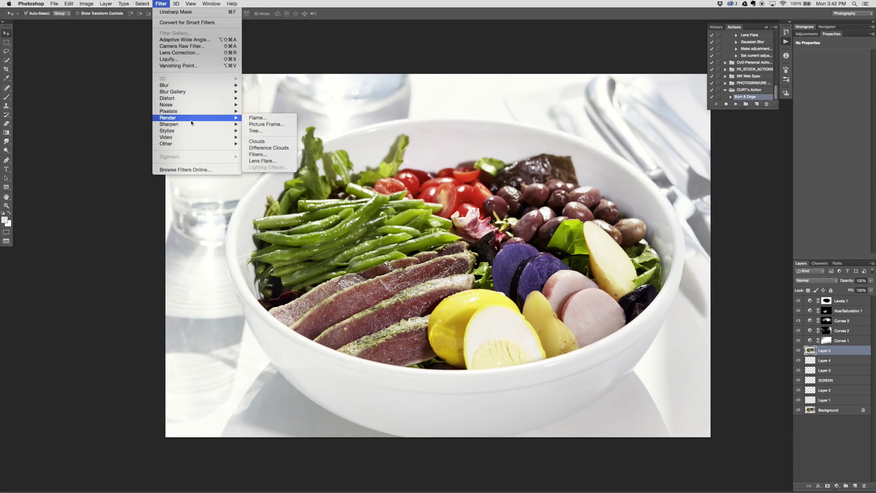
{"action": "left_click", "coordinate": [274, 157]}
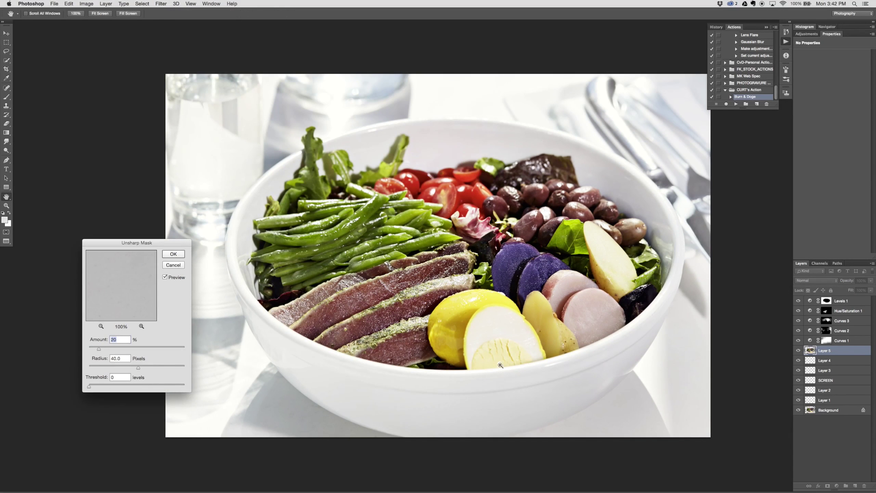
{"action": "left_click_drag", "start_coordinate": [147, 245], "coordinate": [118, 248]}
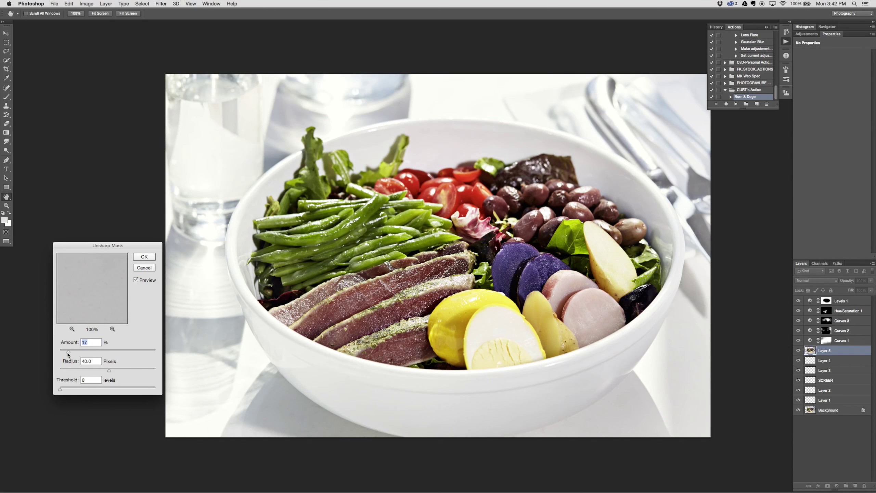
{"action": "left_click_drag", "start_coordinate": [68, 354], "coordinate": [66, 354]}
{"action": "left_click_drag", "start_coordinate": [110, 372], "coordinate": [109, 372]}
{"action": "left_click_drag", "start_coordinate": [108, 373], "coordinate": [104, 374]}
{"action": "left_click", "coordinate": [136, 280]}
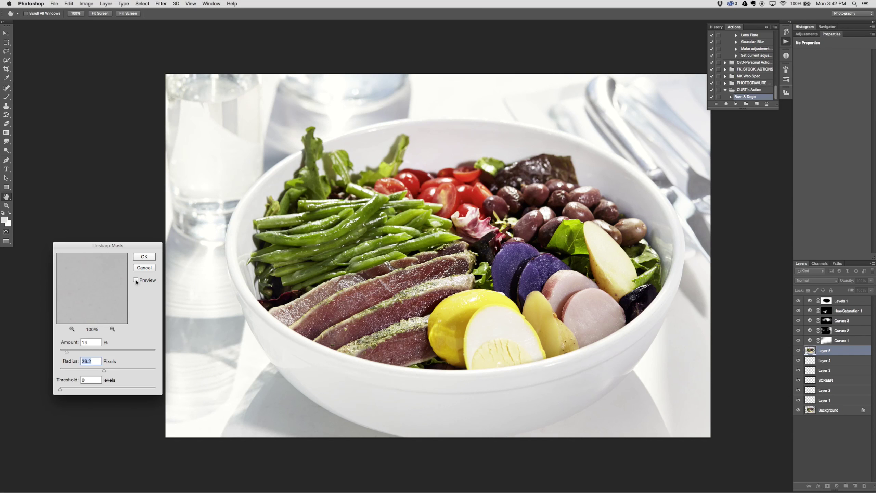
{"action": "left_click", "coordinate": [136, 281]}
{"action": "left_click", "coordinate": [145, 257]}
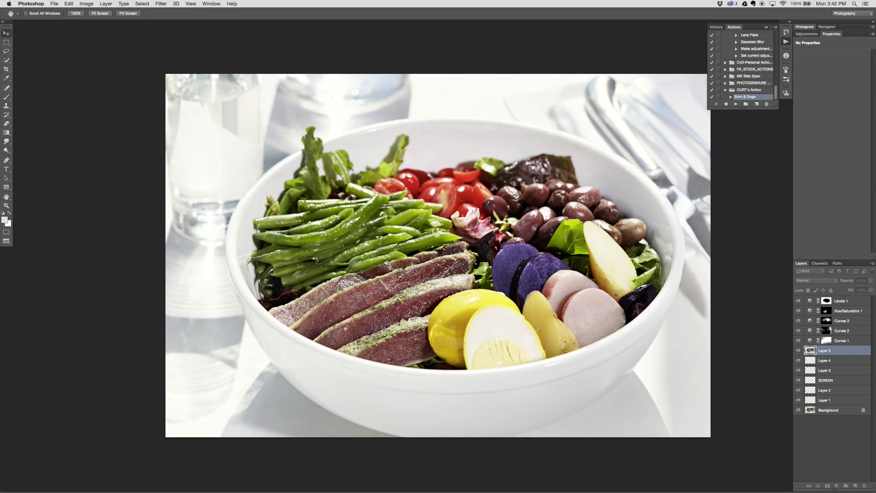
Rename the sharpened layer 14/26 and give it a black layer mask
{"action": "key", "text": "v"}
{"action": "double_click", "coordinate": [826, 351]}
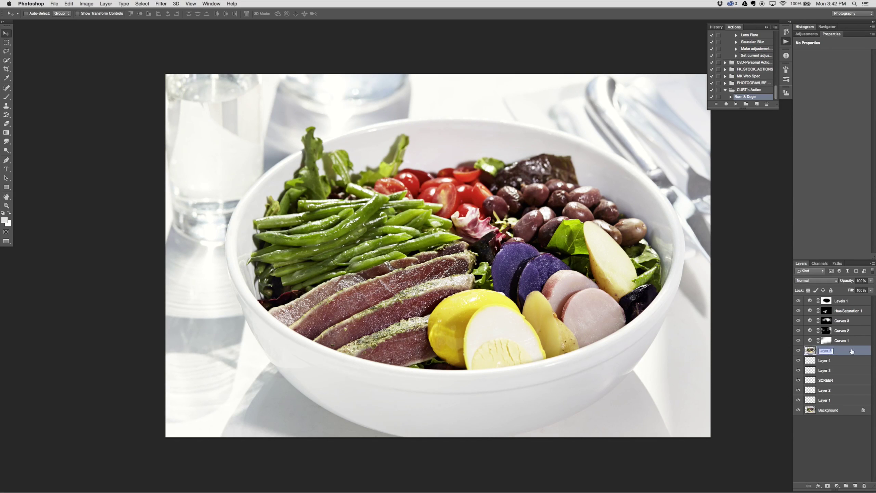
{"action": "type", "text": "14/26"}
{"action": "key", "text": "Return"}
{"action": "left_click", "coordinate": [829, 486], "text": "alt"}
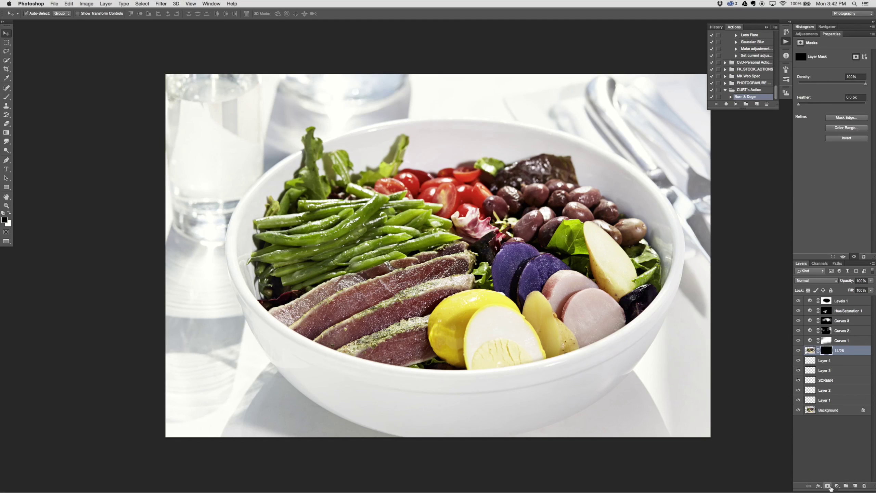
Paint white at 100% opacity with a 1200 px brush over the food on the 14/26 layer's mask
{"action": "key", "text": "b"}
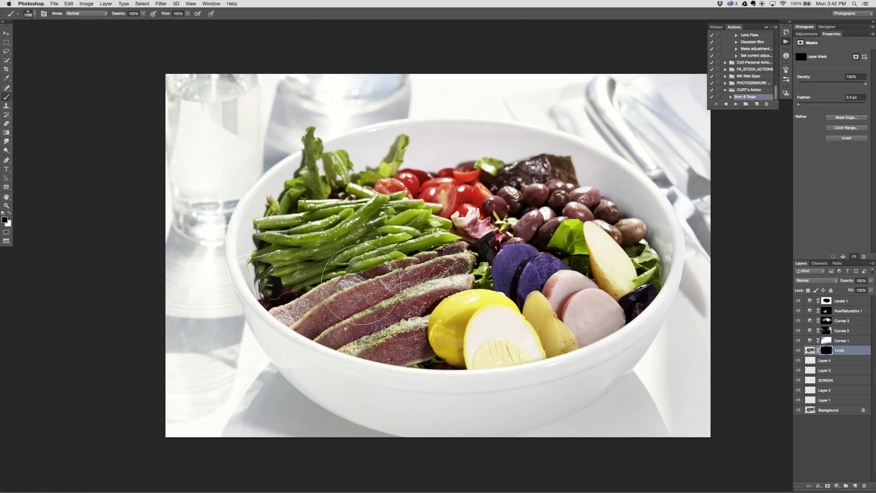
{"action": "key", "text": "x"}
{"action": "mouse_move", "coordinate": [347, 290]}
{"action": "left_mouse_down"}
{"action": "mouse_move", "coordinate": [359, 303]}
{"action": "mouse_move", "coordinate": [552, 303]}
{"action": "mouse_move", "coordinate": [412, 295]}
{"action": "mouse_move", "coordinate": [600, 288]}
{"action": "left_mouse_up"}
{"action": "key", "text": "v"}
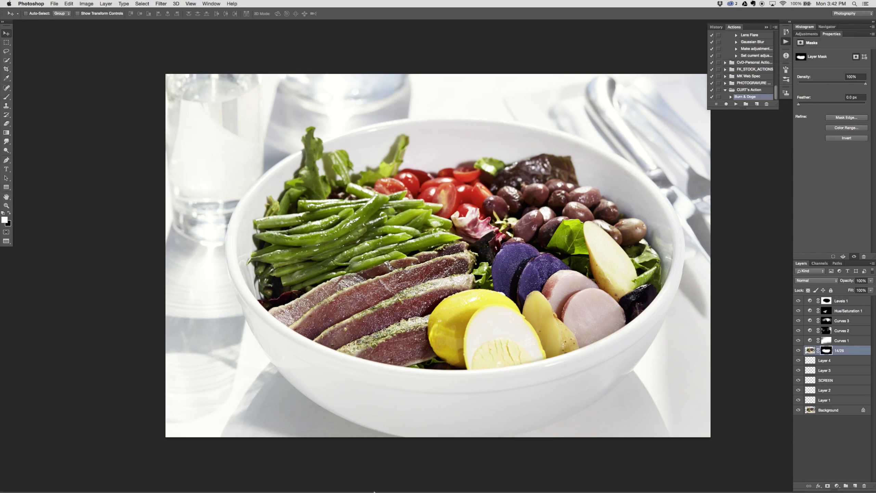
Add an empty layer above the 14/26 layer for further Clone Stamp work
{"action": "mouse_move", "coordinate": [374, 492]}
{"action": "left_click", "coordinate": [856, 486]}
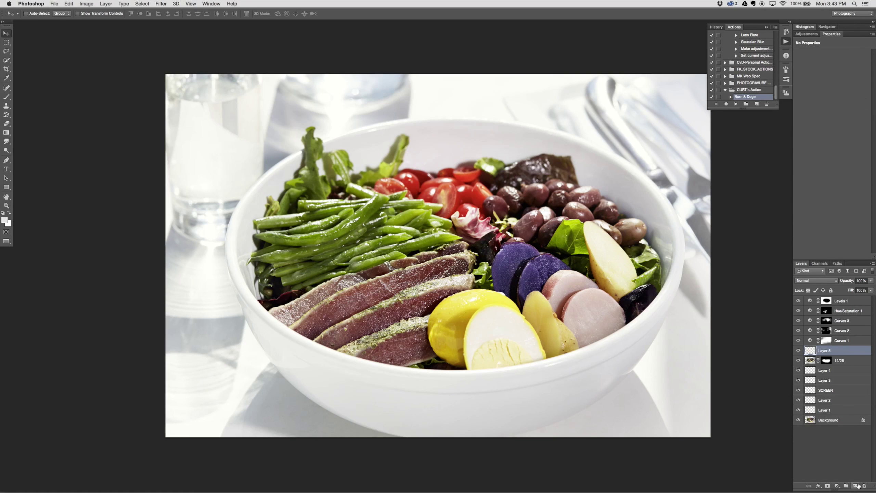
{"action": "key", "text": "s"}
{"action": "key", "text": "super+plus"}
{"action": "key", "text": "super+plus"}
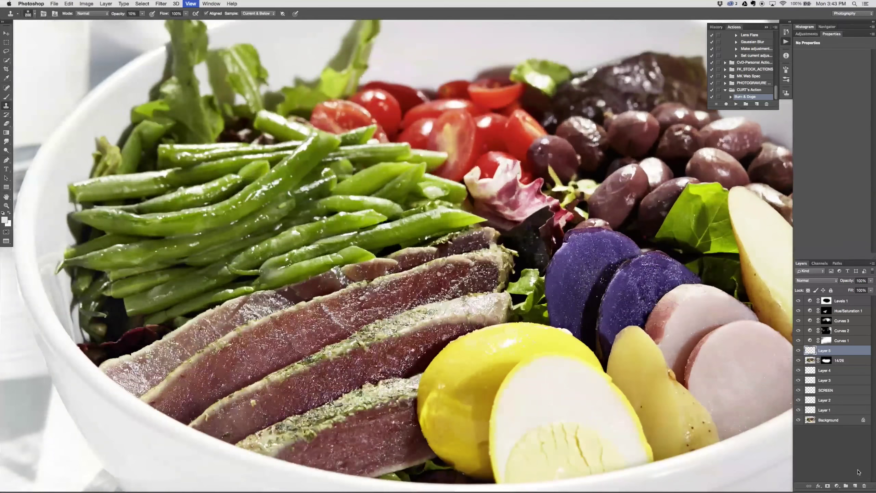
Clone out small bright spots on the olives and the bowl's edge at 20% opacity with a 40 px brush
{"action": "left_click_drag", "start_coordinate": [628, 314], "coordinate": [523, 377]}
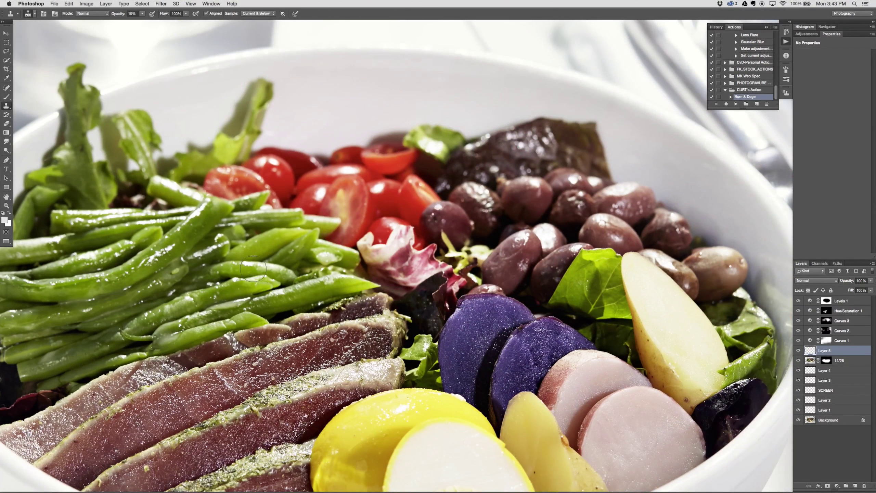
{"action": "key", "text": "bracketleft"}
{"action": "key", "text": "bracketleft"}
{"action": "key", "text": "bracketleft"}
{"action": "key", "text": "bracketleft"}
{"action": "key", "text": "bracketleft"}
{"action": "key", "text": "bracketleft"}
{"action": "key", "text": "bracketleft"}
{"action": "key", "text": "bracketleft"}
{"action": "left_click", "coordinate": [307, 307], "text": "alt"}
{"action": "left_click", "coordinate": [482, 220], "text": "alt"}
{"action": "left_click_drag", "start_coordinate": [472, 223], "coordinate": [478, 228]}
{"action": "left_click", "coordinate": [728, 302], "text": "alt"}
{"action": "left_click_drag", "start_coordinate": [740, 293], "coordinate": [735, 297]}
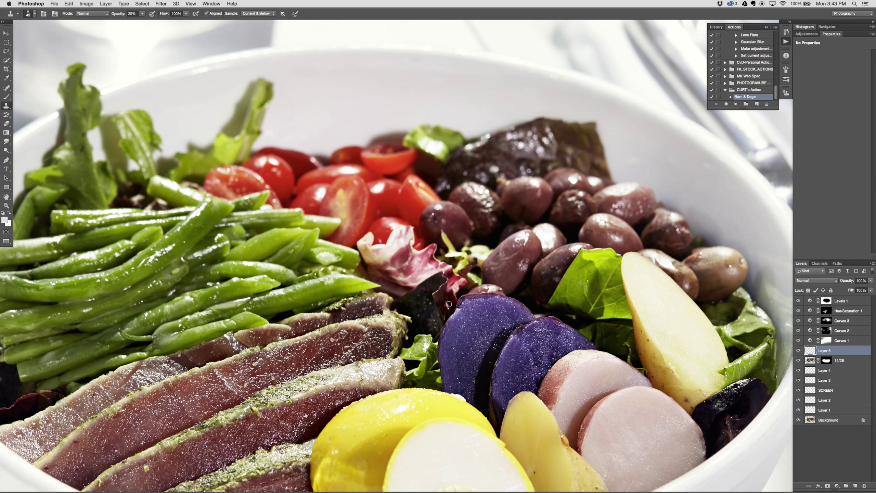
Clone away the remaining glare spots on the olives and the dark leaf behind them
{"action": "scroll", "coordinate": [518, 281], "scroll_direction": "right", "scroll_amount": 5}
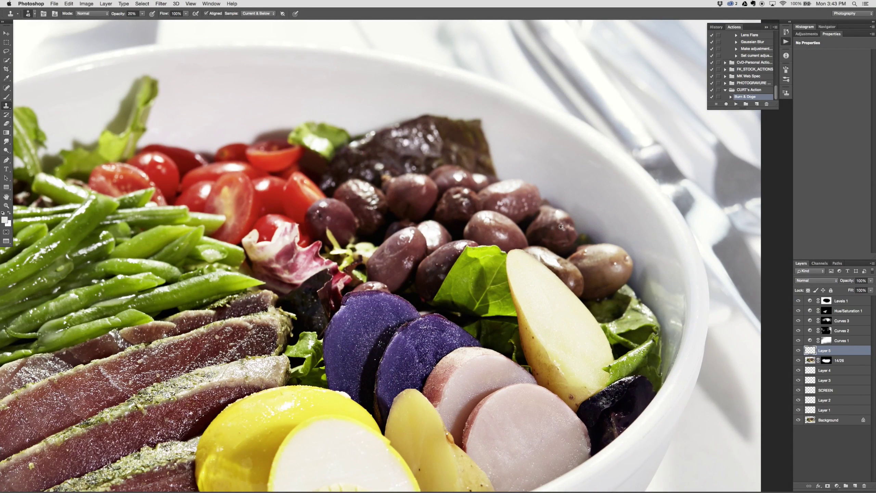
{"action": "left_click_drag", "start_coordinate": [561, 227], "coordinate": [565, 230]}
{"action": "left_click_drag", "start_coordinate": [377, 162], "coordinate": [415, 163]}
{"action": "left_click", "coordinate": [401, 160], "text": "alt"}
{"action": "left_click", "coordinate": [337, 210], "text": "alt"}
{"action": "left_click_drag", "start_coordinate": [331, 220], "coordinate": [347, 199]}
{"action": "left_click", "coordinate": [353, 200], "text": "alt"}
{"action": "left_click", "coordinate": [359, 211], "text": "alt"}
{"action": "left_click", "coordinate": [360, 229]}
Inspect the beans, tuna, egg and potatoes for leftover specks, and review the whole photo
{"action": "left_click_drag", "start_coordinate": [245, 218], "coordinate": [411, 167]}
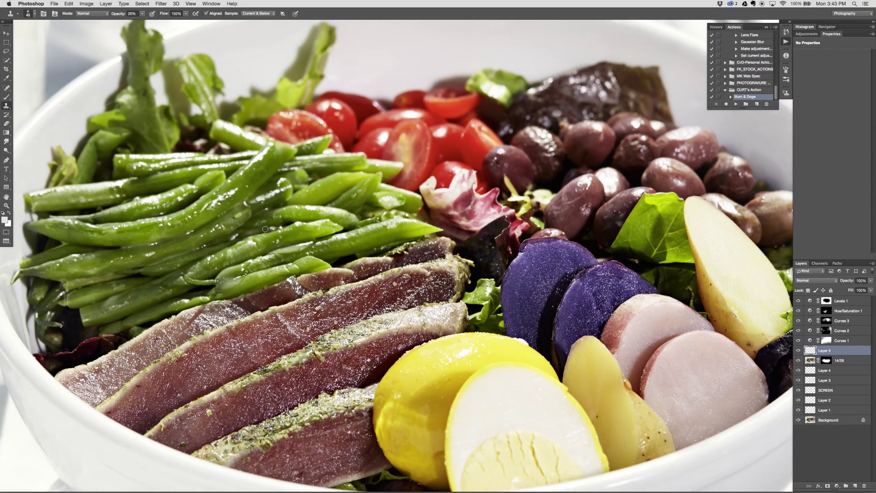
{"action": "scroll", "coordinate": [366, 167], "scroll_direction": "up", "scroll_amount": 3}
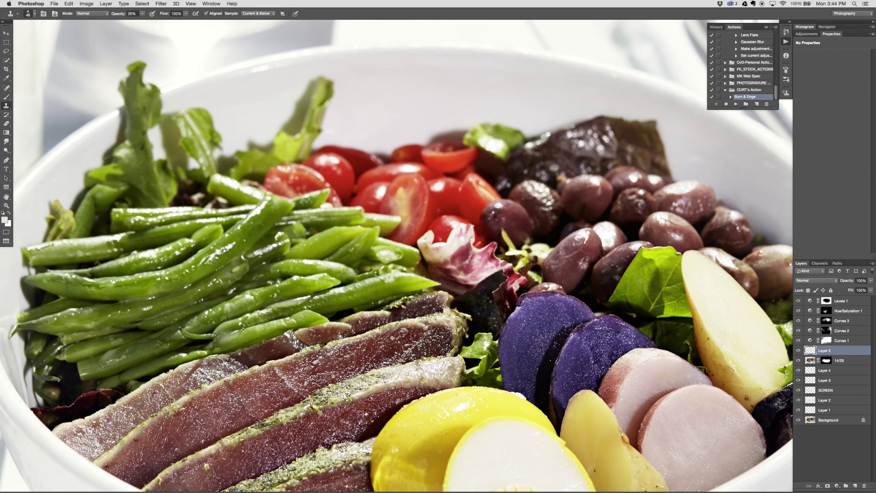
{"action": "left_click_drag", "start_coordinate": [207, 475], "coordinate": [251, 348]}
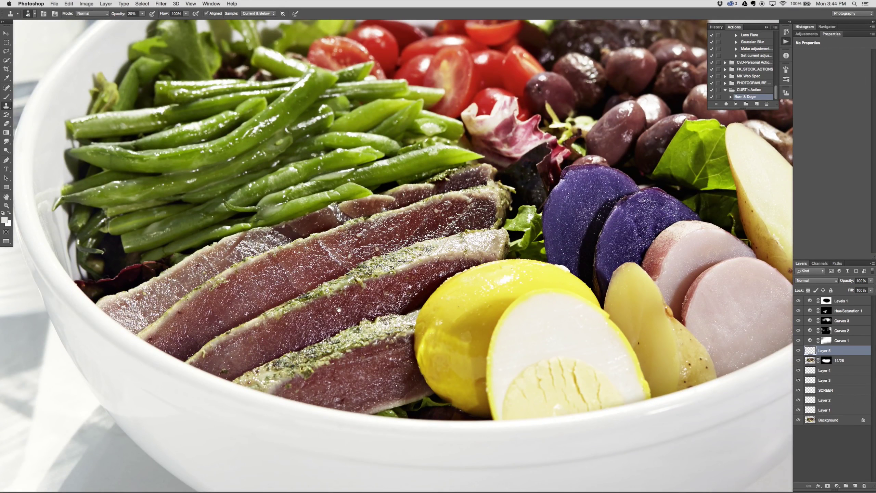
{"action": "left_click_drag", "start_coordinate": [542, 248], "coordinate": [409, 280]}
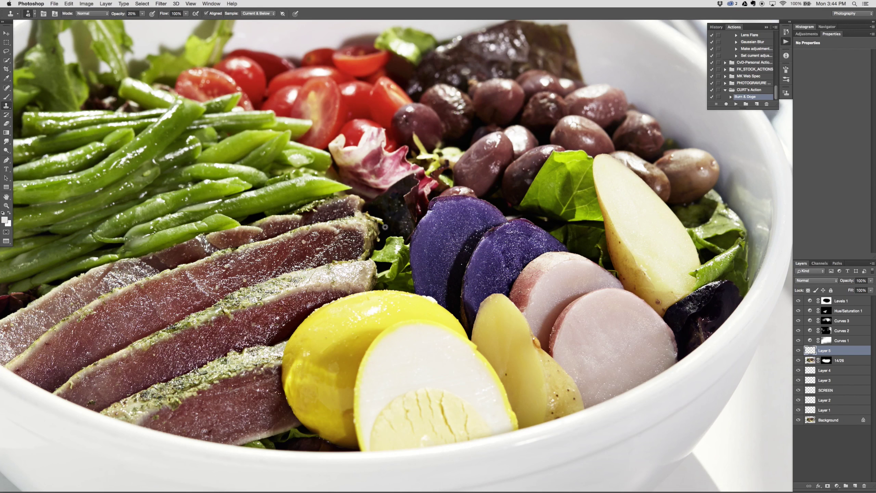
{"action": "key", "text": "super+0"}
{"action": "key", "text": "super+minus"}
{"action": "key", "text": "super+minus"}
{"action": "key", "text": "super+minus"}
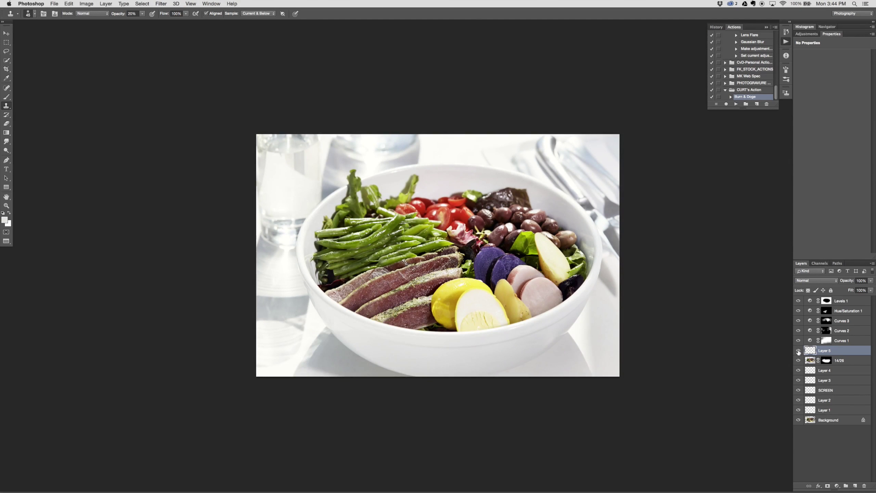
Compare the photo with and without the Clone Stamp retouching on Layer 5
{"action": "left_click", "coordinate": [798, 351]}
{"action": "left_click", "coordinate": [799, 351]}
{"action": "left_click", "coordinate": [799, 351]}
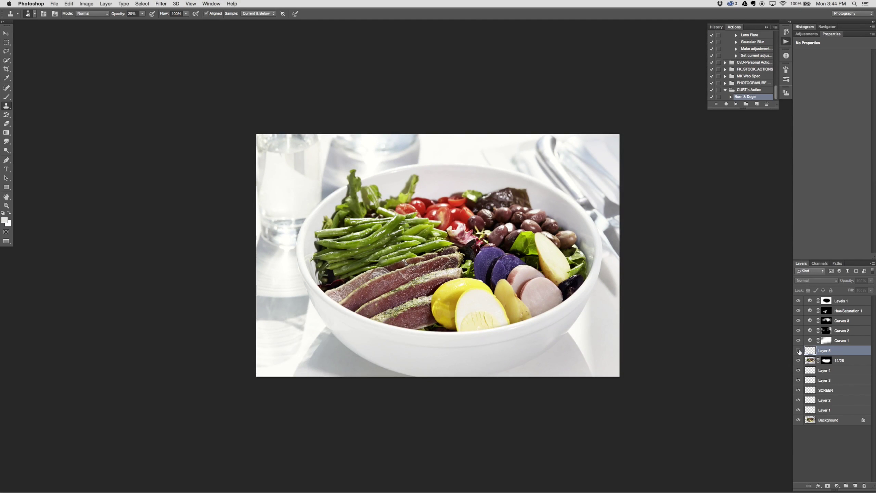
{"action": "left_click", "coordinate": [798, 350]}
{"action": "left_click", "coordinate": [799, 351]}
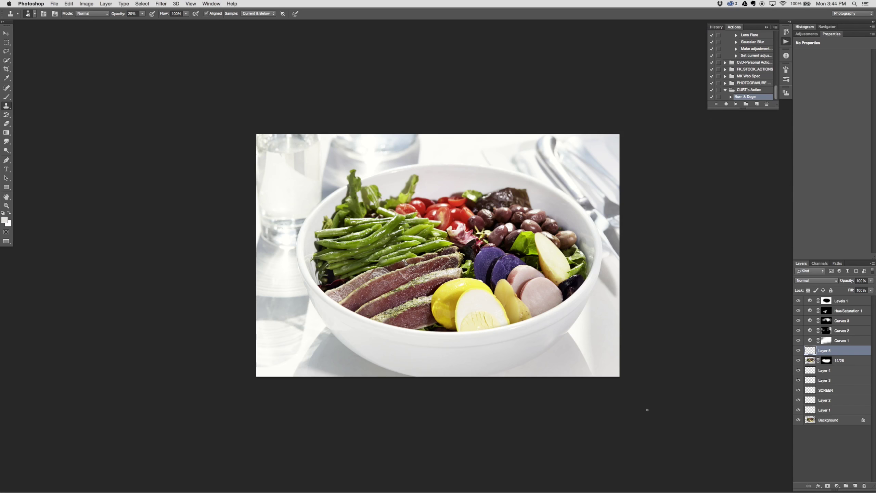
Add a darkening Curves adjustment above Layer 5, mapping input 216 to output 204, and invert its mask to black
{"action": "key", "text": "super+equal"}
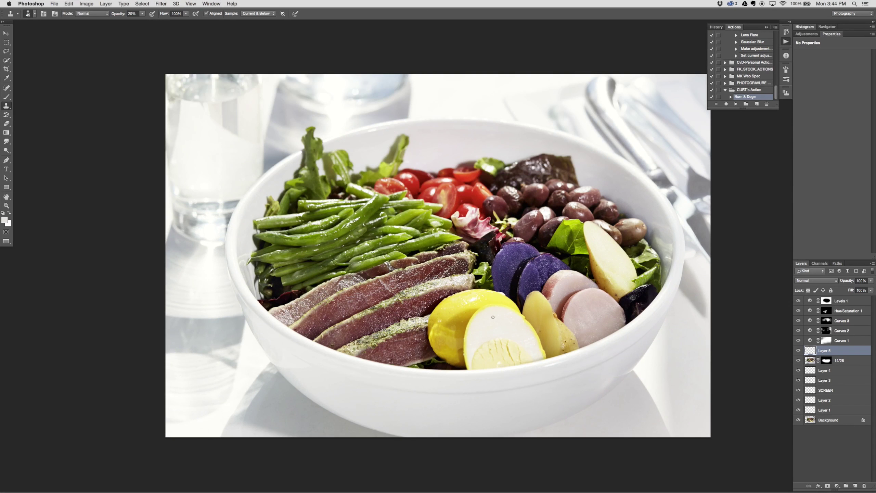
{"action": "left_click", "coordinate": [844, 486]}
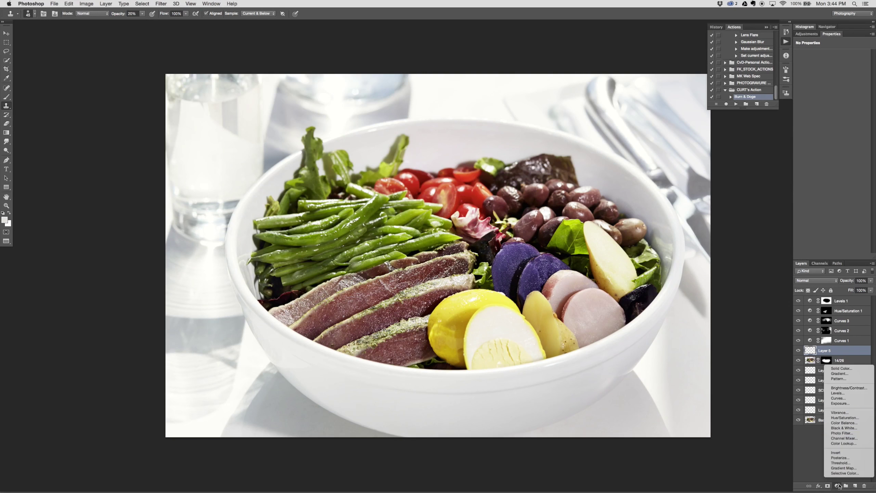
{"action": "left_click", "coordinate": [856, 390]}
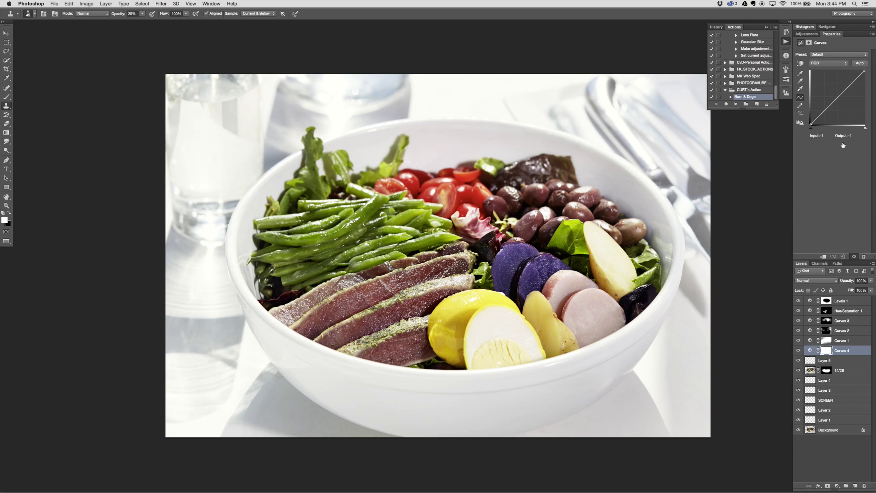
{"action": "left_click_drag", "start_coordinate": [854, 80], "coordinate": [856, 82]}
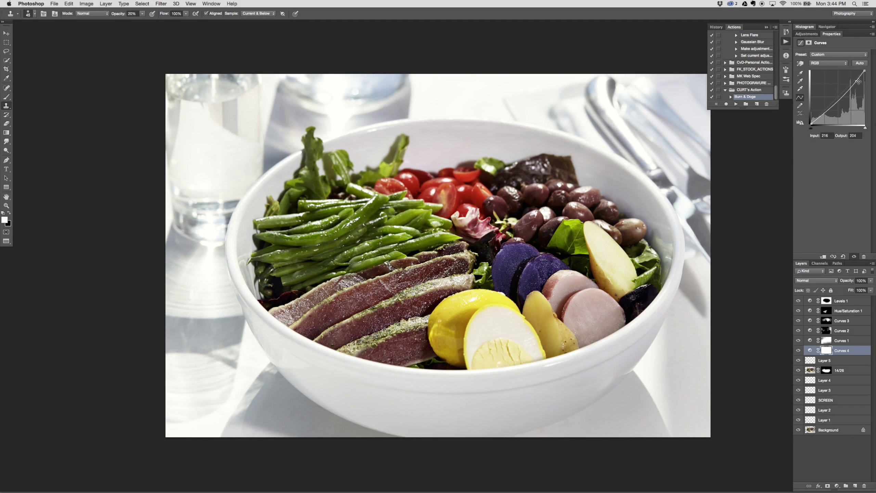
{"action": "key", "text": "super+i"}
Paint the new Curves darkening onto the egg through its mask at 20% opacity with a 700 px brush
{"action": "key", "text": "b"}
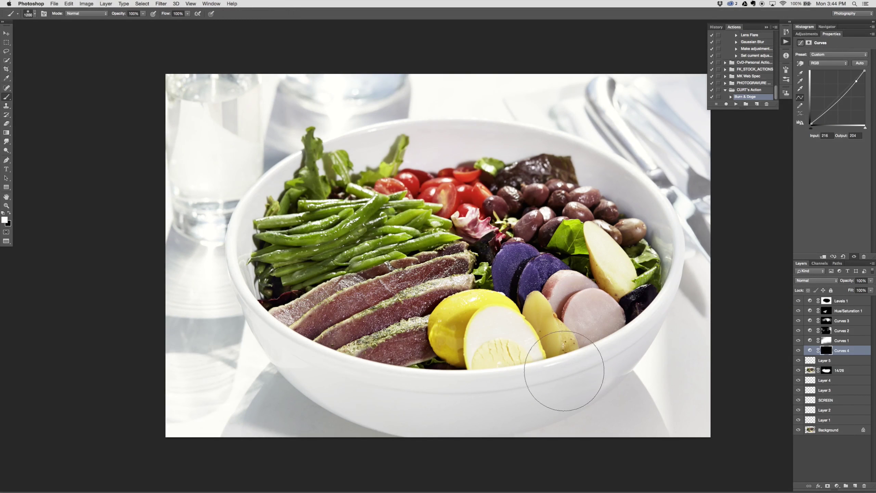
{"action": "key", "text": "bracketleft"}
{"action": "key", "text": "bracketleft"}
{"action": "key", "text": "2"}
{"action": "key", "text": "bracketleft"}
{"action": "key", "text": "bracketleft"}
{"action": "key", "text": "bracketleft"}
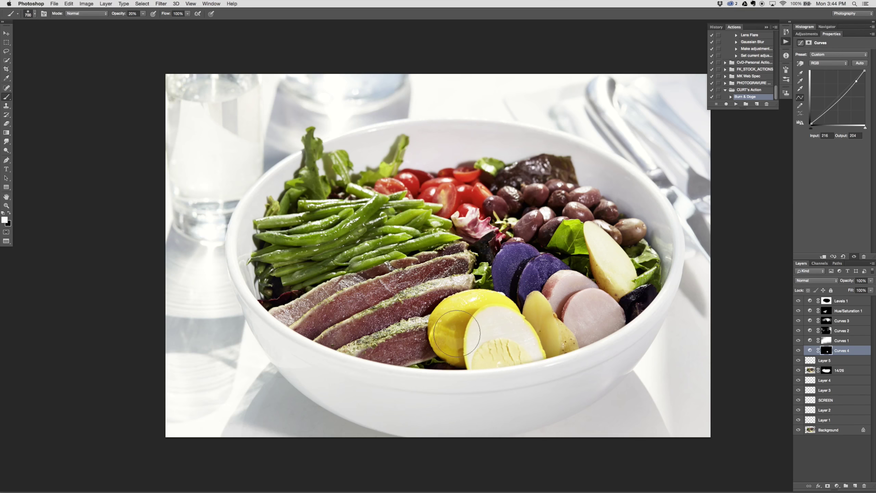
Refine the Curves mask over the cut egg's white and yolk with a 200 px brush
{"action": "key", "text": "super+equal"}
{"action": "key", "text": "super+equal"}
{"action": "key", "text": "bracketleft"}
{"action": "key", "text": "bracketleft"}
{"action": "key", "text": "bracketleft"}
{"action": "key", "text": "bracketleft"}
{"action": "key", "text": "bracketleft"}
{"action": "key", "text": "bracketleft"}
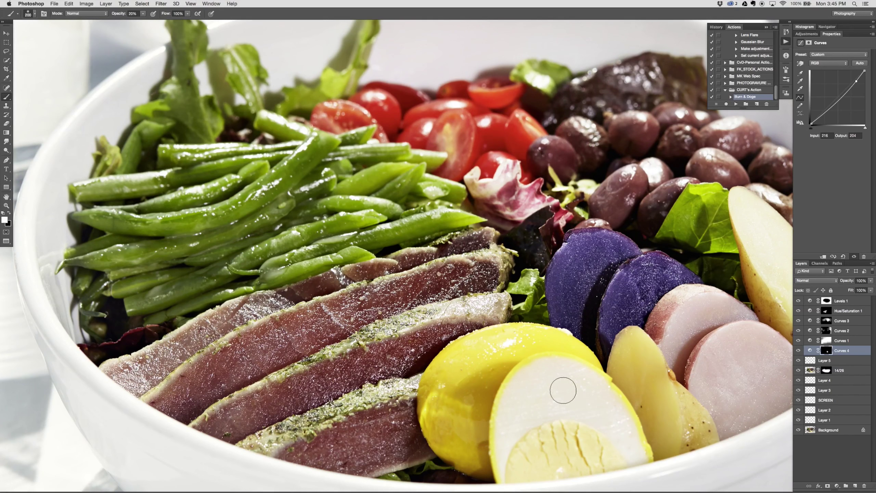
{"action": "scroll", "coordinate": [563, 396], "scroll_direction": "down", "scroll_amount": 5}
{"action": "scroll", "coordinate": [563, 395], "scroll_direction": "right", "scroll_amount": 3}
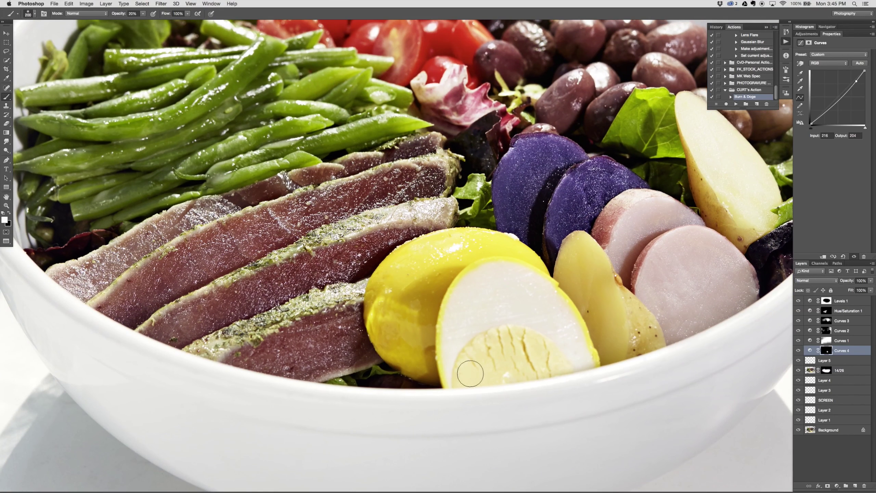
On Layer 5, clone out the blemish low on the egg yolk and the spot beneath the yellow egg at 40% opacity
{"action": "left_click", "coordinate": [827, 360]}
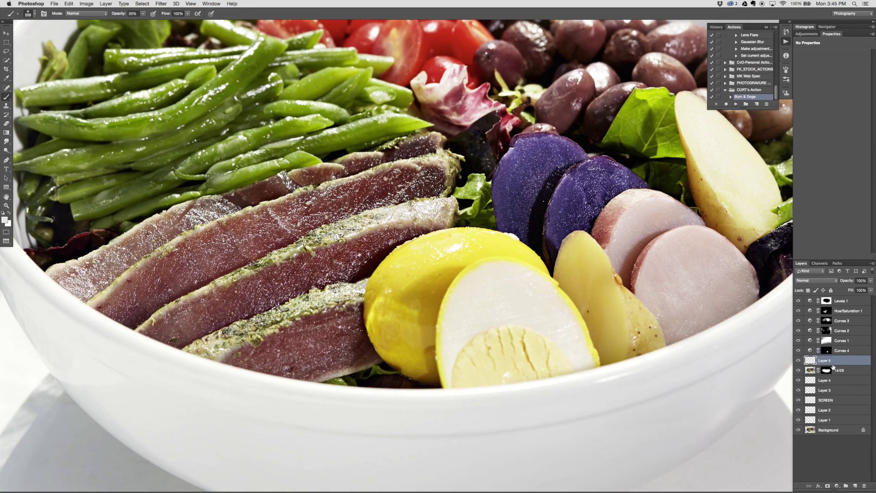
{"action": "key", "text": "s"}
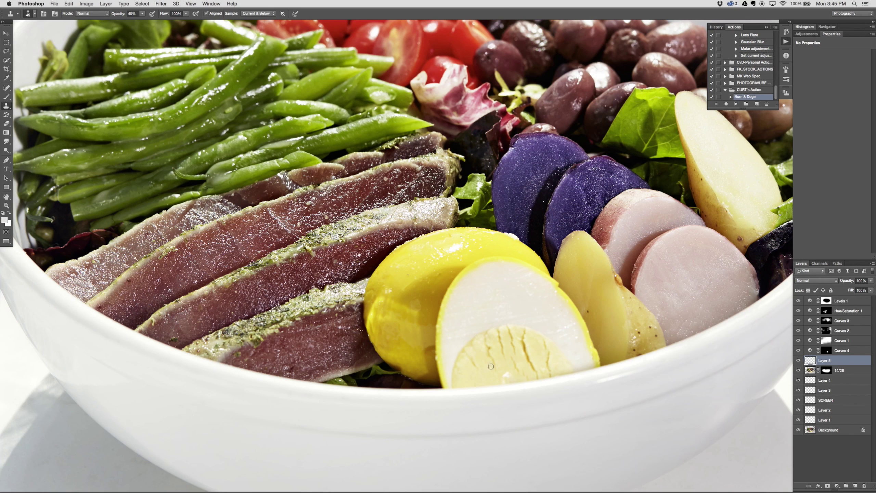
{"action": "left_click", "coordinate": [490, 370], "text": "alt"}
{"action": "mouse_move", "coordinate": [509, 373]}
{"action": "left_mouse_down"}
{"action": "mouse_move", "coordinate": [503, 377]}
{"action": "mouse_move", "coordinate": [505, 371]}
{"action": "left_mouse_up"}
{"action": "left_click_drag", "start_coordinate": [402, 380], "coordinate": [412, 377]}
Clone along the yellow egg's edge beside the tuna with a larger brush, and view the whole photo
{"action": "key", "text": "bracketright"}
{"action": "key", "text": "bracketright"}
{"action": "key", "text": "bracketright"}
{"action": "key", "text": "bracketright"}
{"action": "left_click", "coordinate": [387, 280], "text": "alt"}
{"action": "left_click_drag", "start_coordinate": [374, 300], "coordinate": [373, 306]}
{"action": "left_click", "coordinate": [378, 284], "text": "alt"}
{"action": "left_click", "coordinate": [371, 324]}
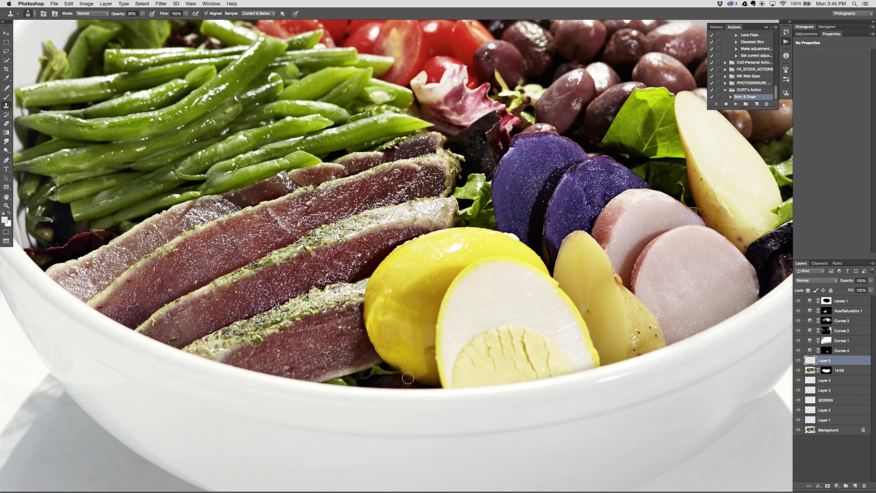
{"action": "key", "text": "super+minus"}
{"action": "key", "text": "super+minus"}
{"action": "key", "text": "super+minus"}
{"action": "key", "text": "v"}
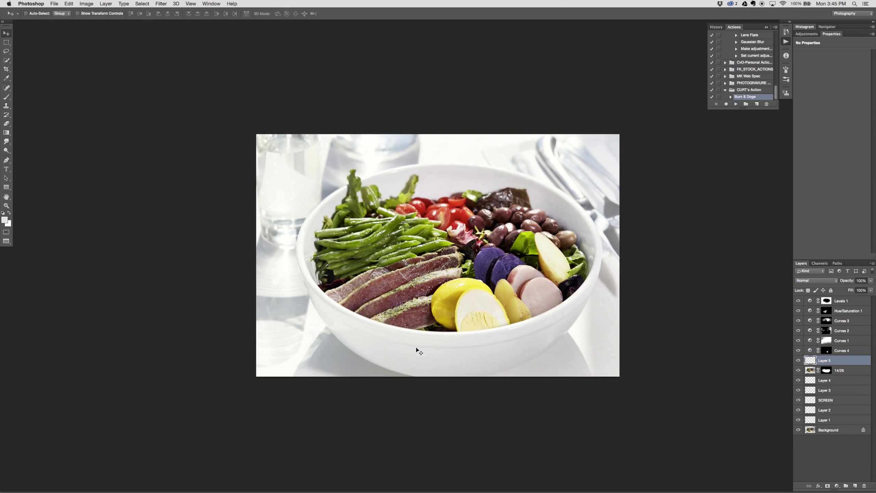